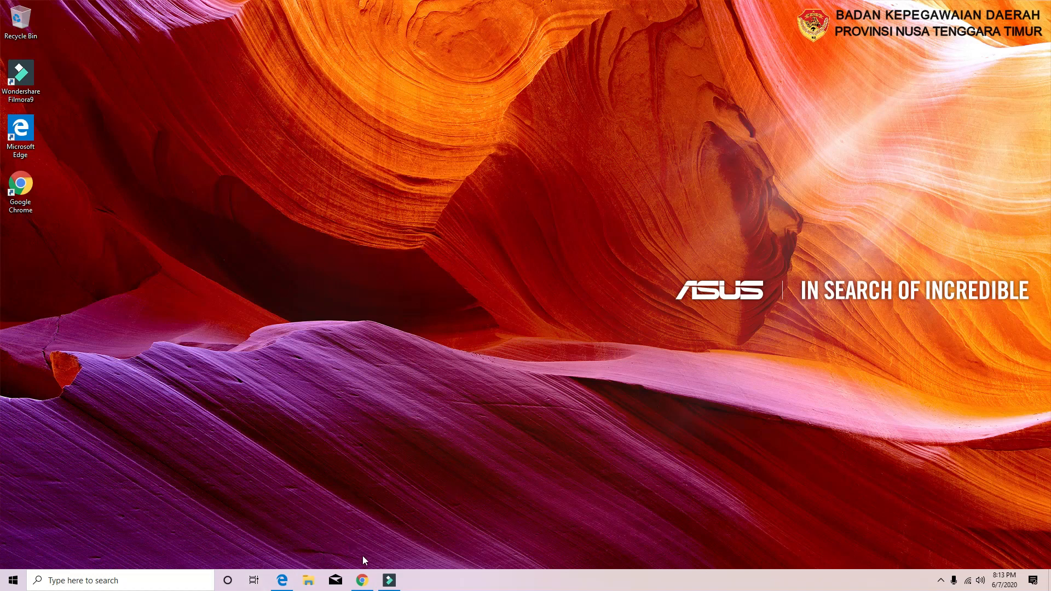
Restore Chrome's PPK Provinsi NTT login page and launch the downloaded SKP_uji-coba.xlsx file
mouse_move(368, 583)
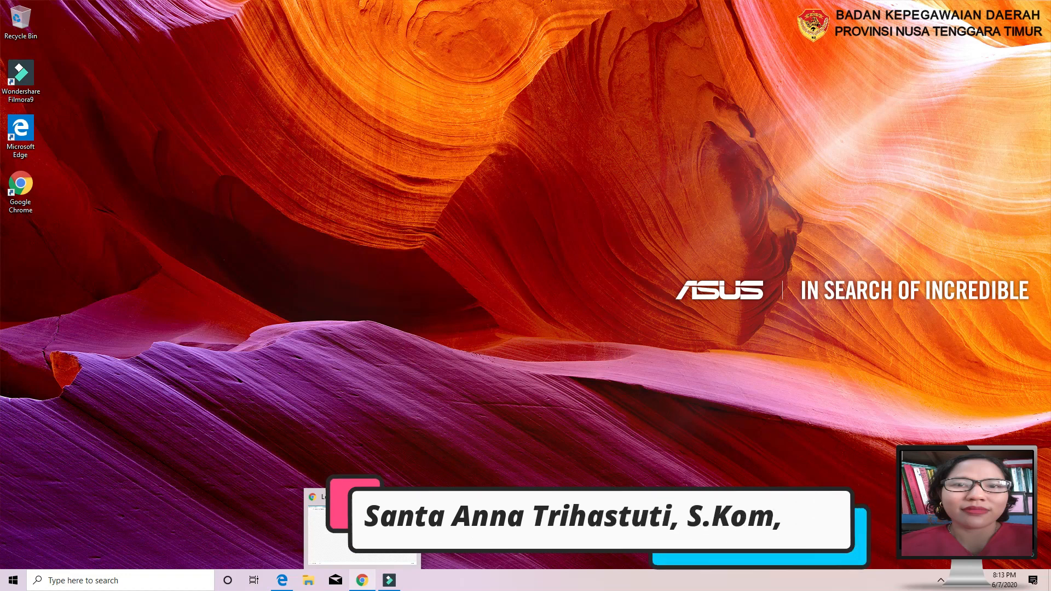
mouse_move(374, 548)
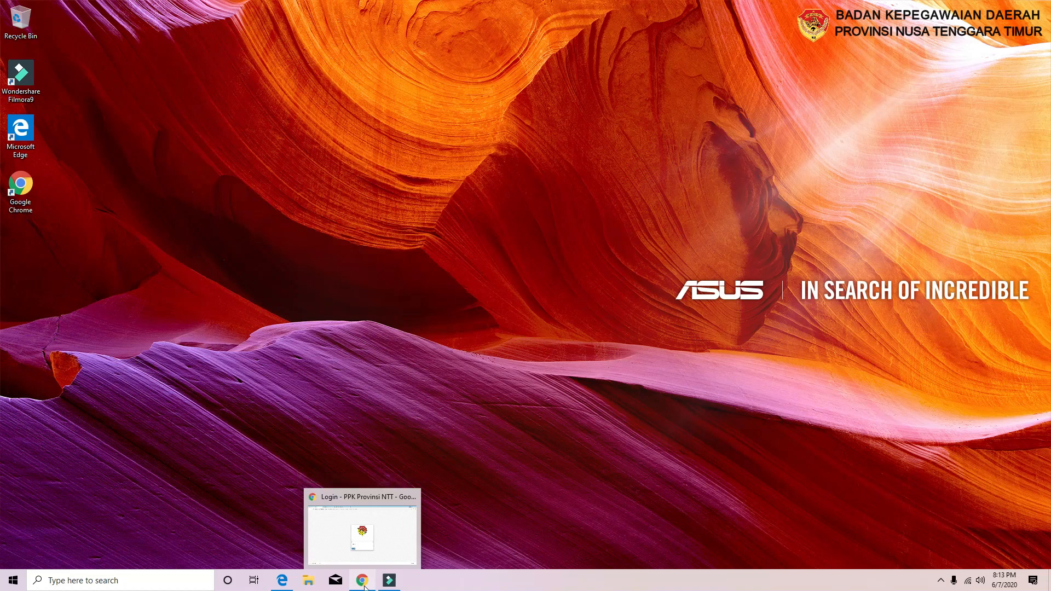
click(335, 539)
click(44, 556)
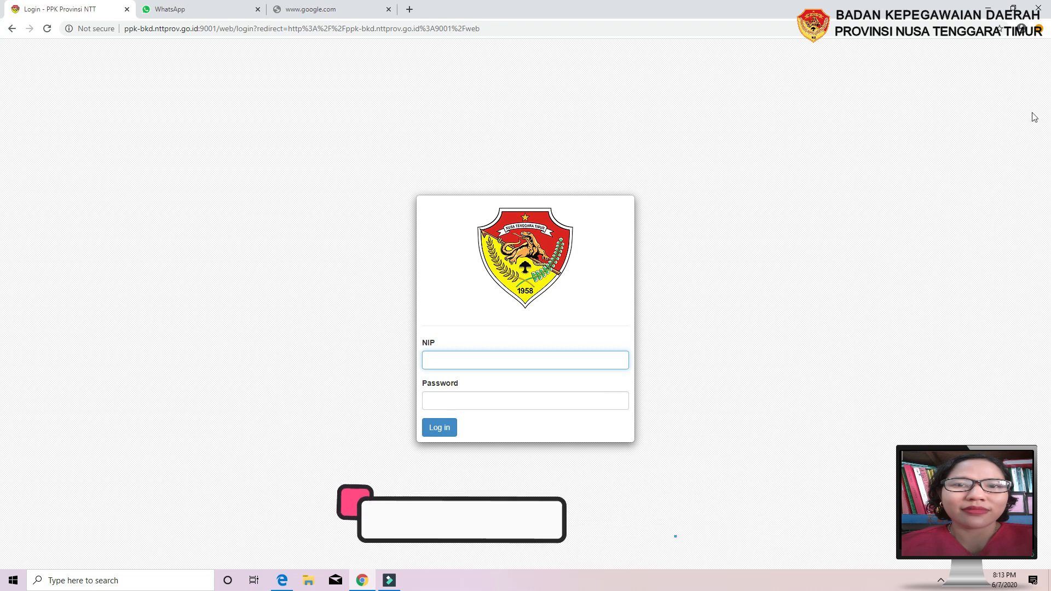
Minimize Chrome to reveal the desktop, then bring the PPK Provinsi NTT window back
click(988, 8)
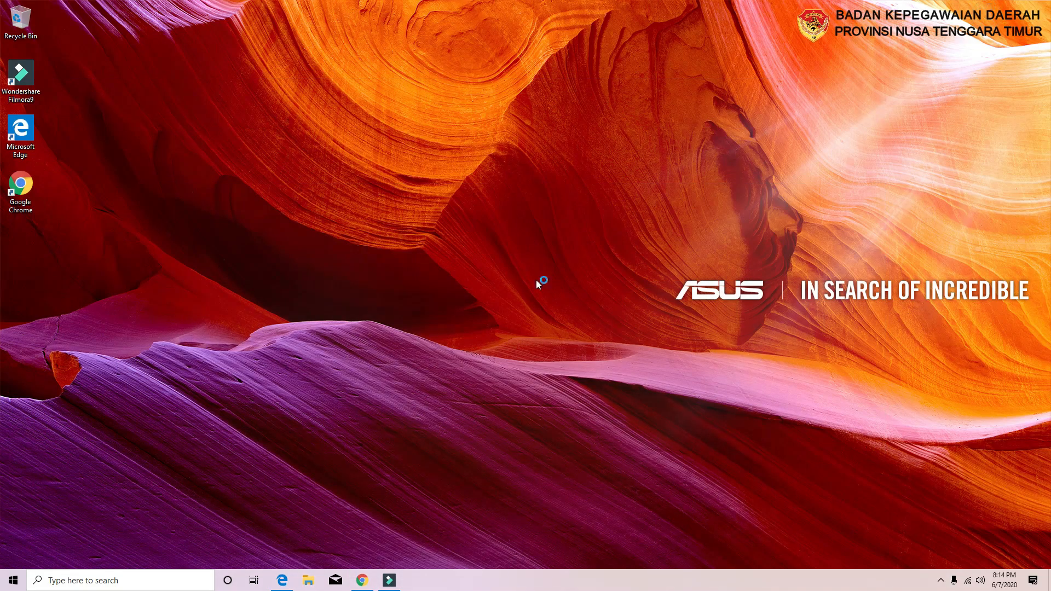
mouse_move(363, 581)
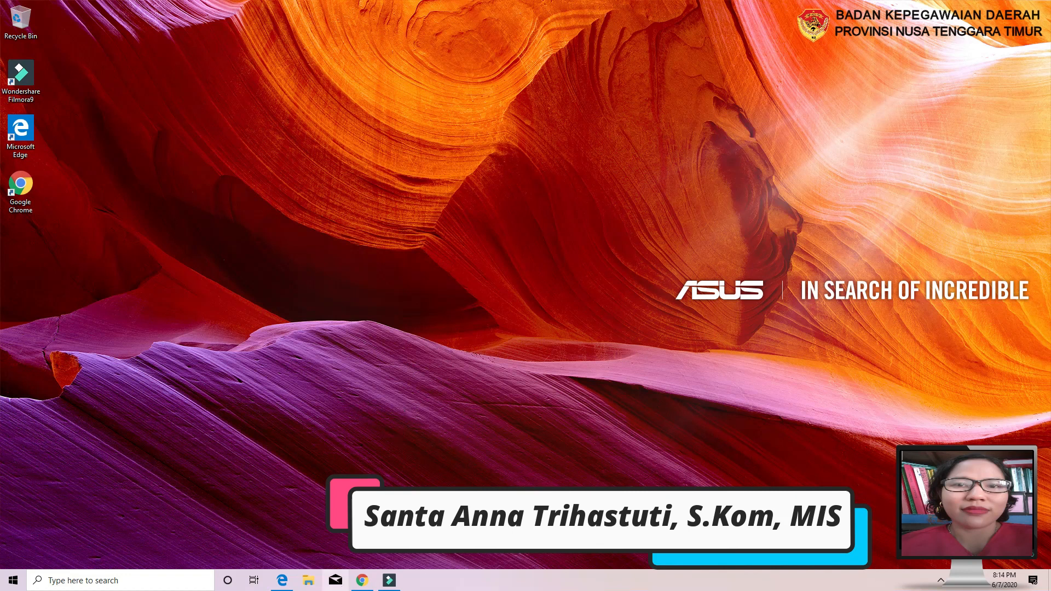
click(362, 582)
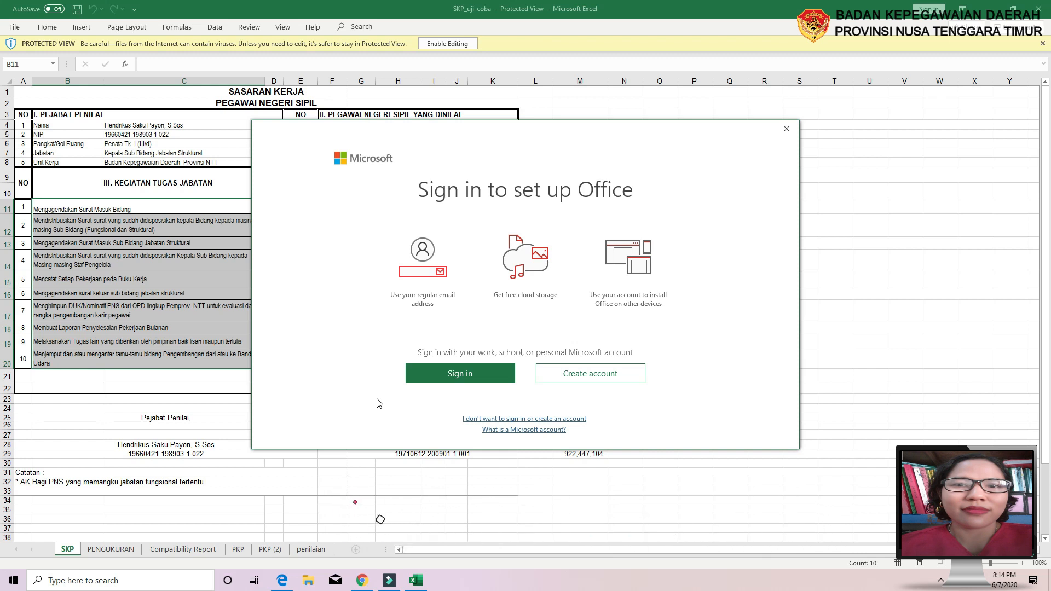
Dismiss the Office sign-in prompt, enable editing of SKP_uji-coba.xlsx, and close the license agreement
click(787, 128)
click(425, 45)
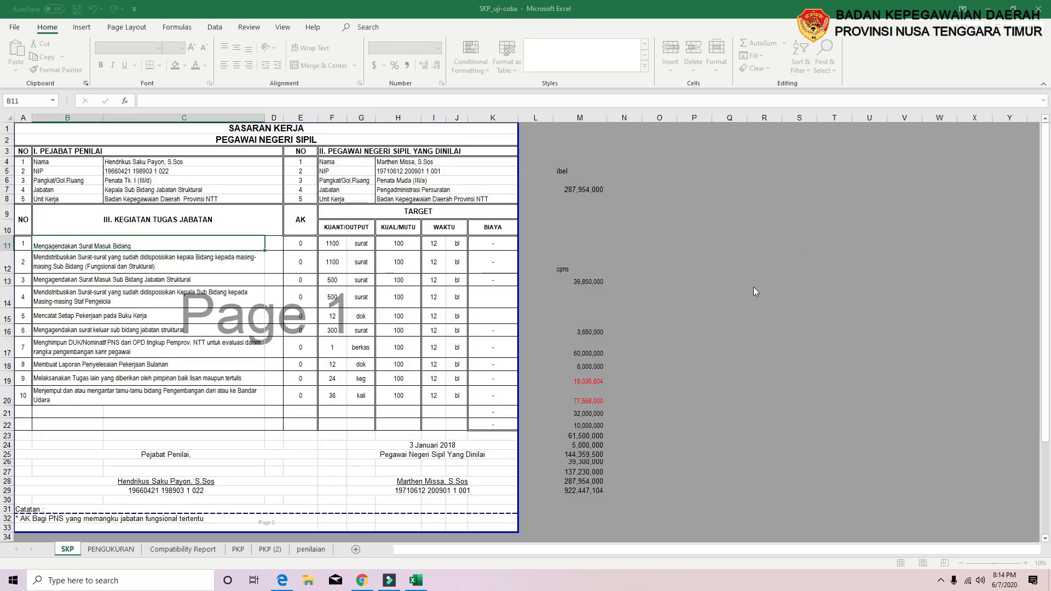
click(789, 128)
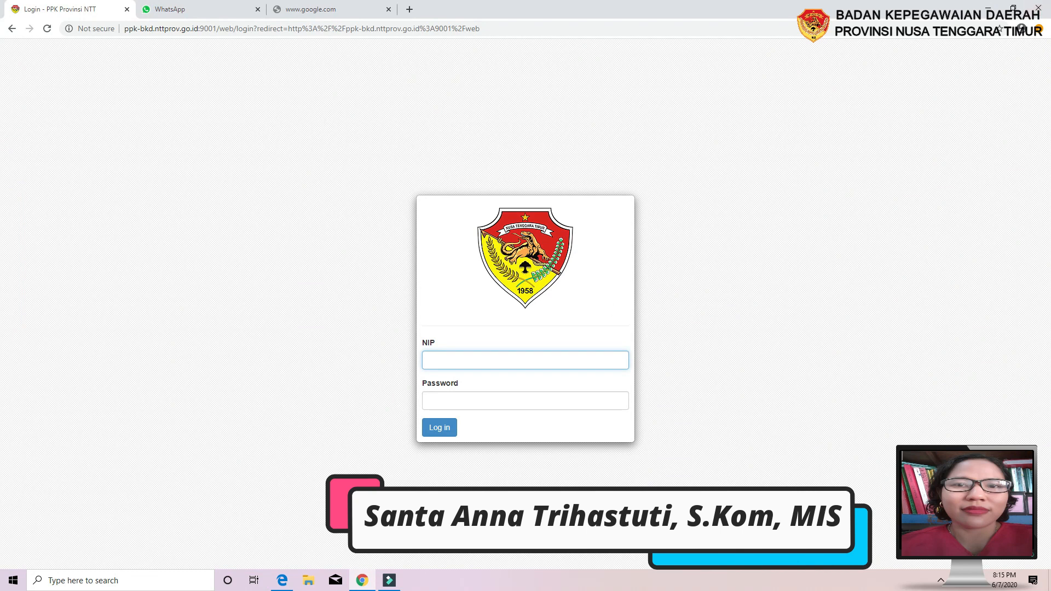
click(307, 585)
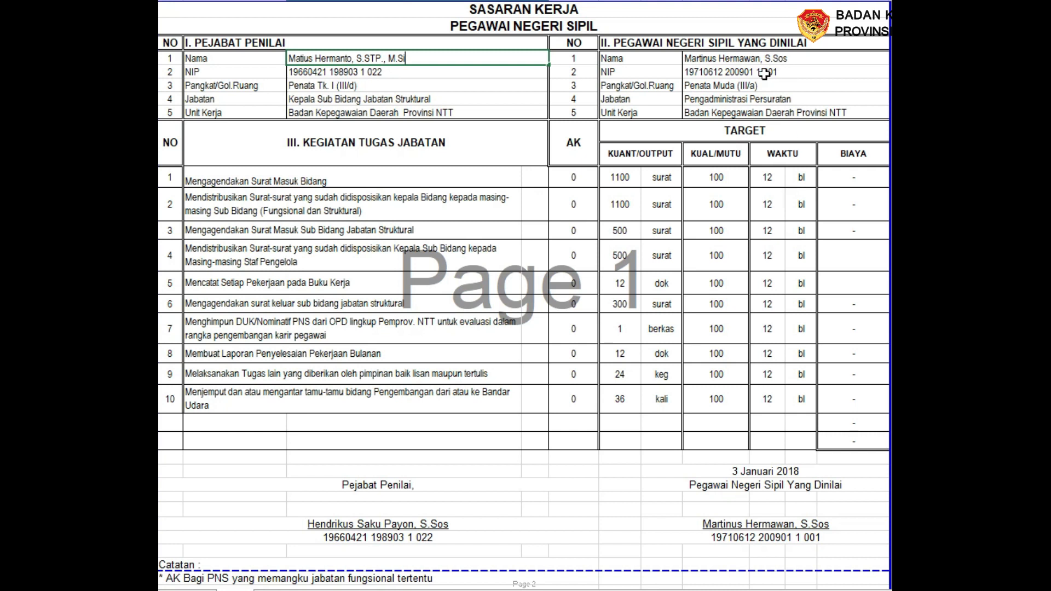
Confirm the official's name so the Pejabat Penilai signature updates, then select the 1100 output cell
click(702, 99)
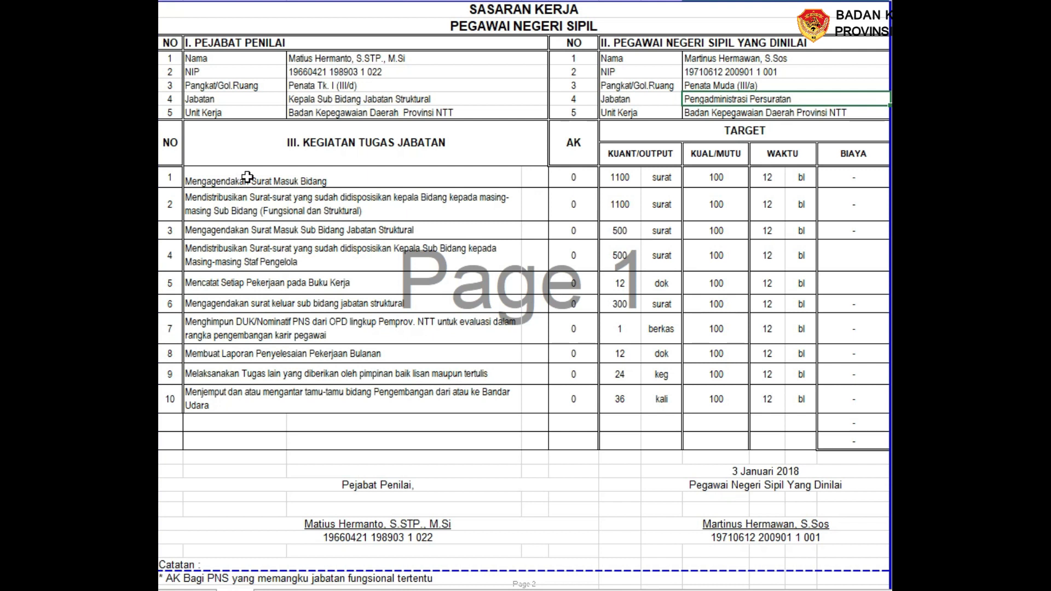
click(608, 186)
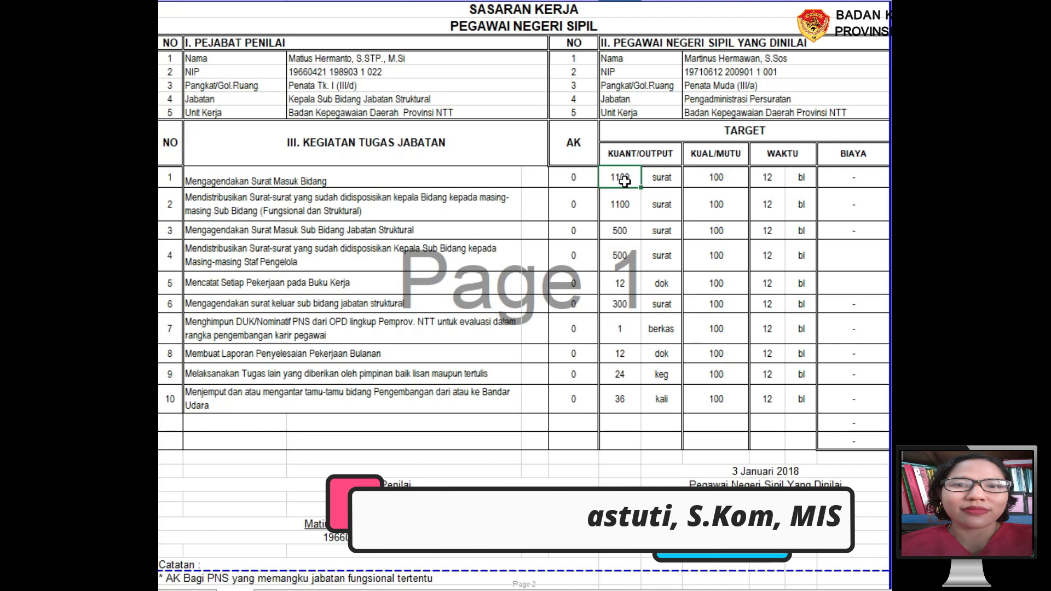
key(ctrl+Down)
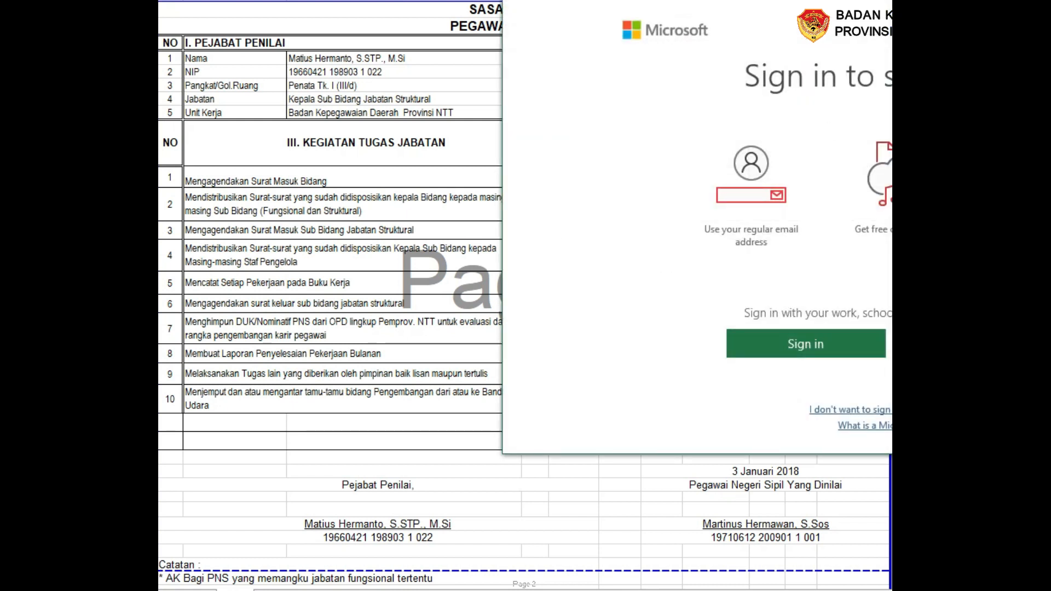
click(614, 179)
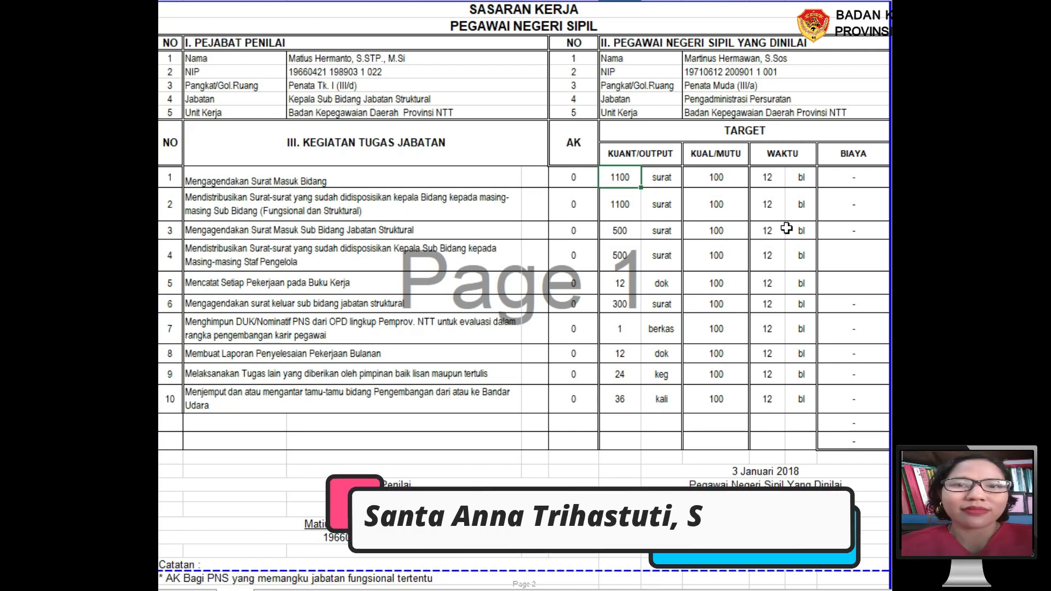
click(670, 179)
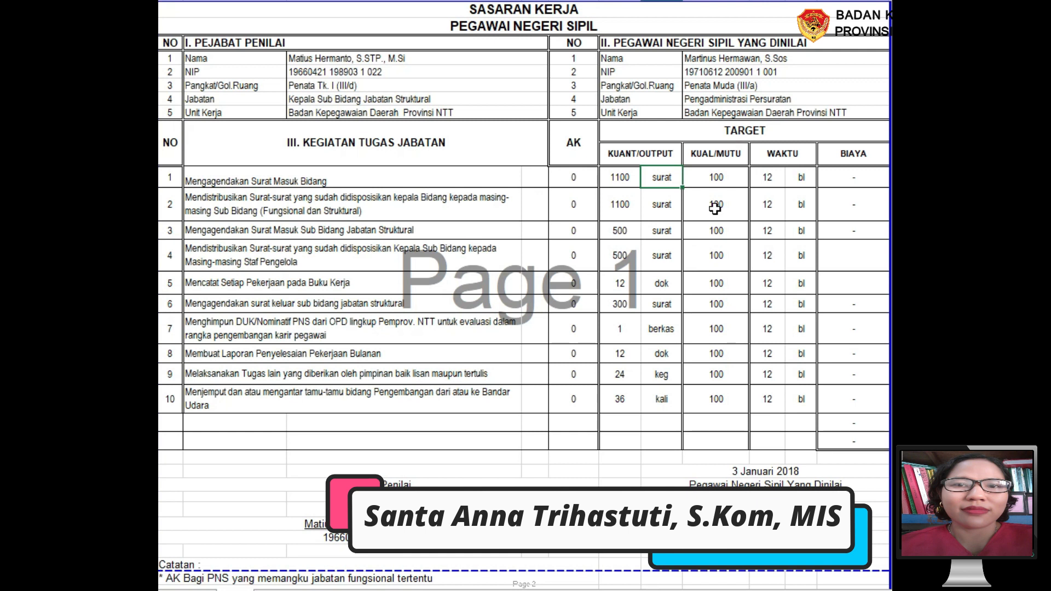
click(768, 182)
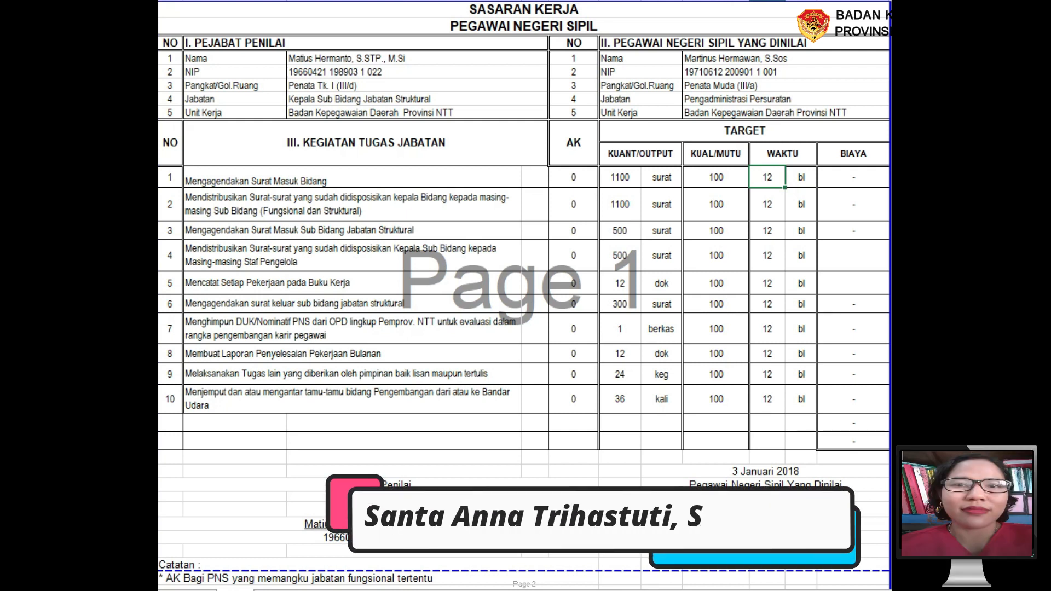
click(805, 175)
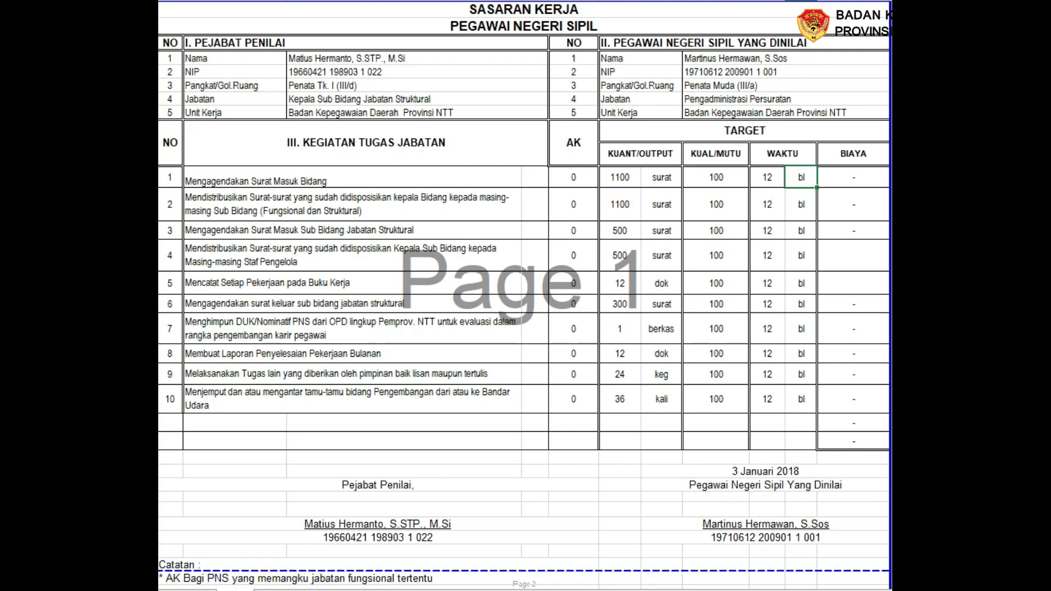
drag(171, 179, 178, 340)
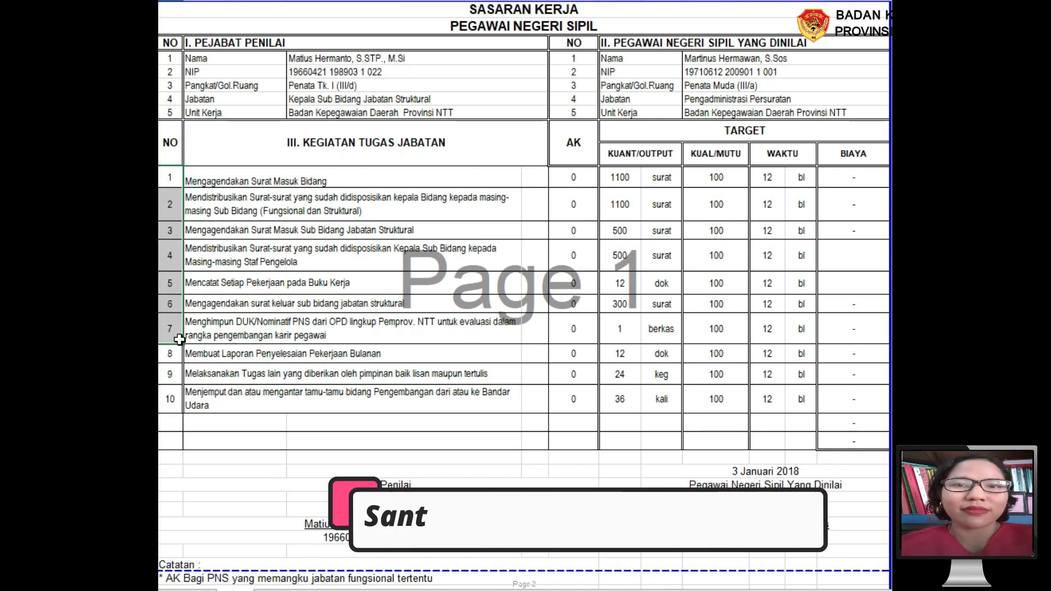
click(219, 328)
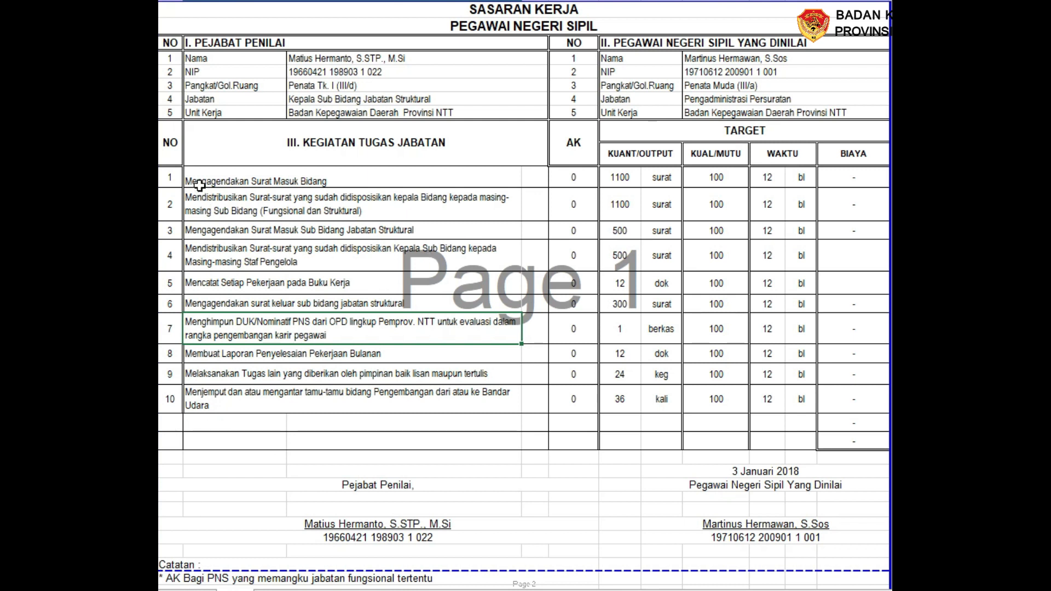
click(700, 101)
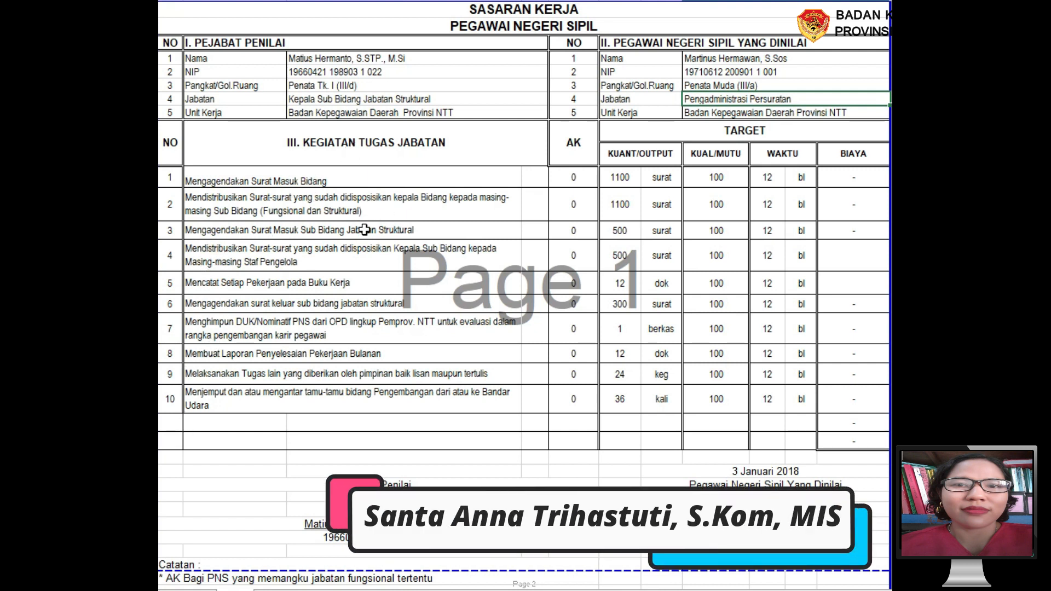
click(220, 207)
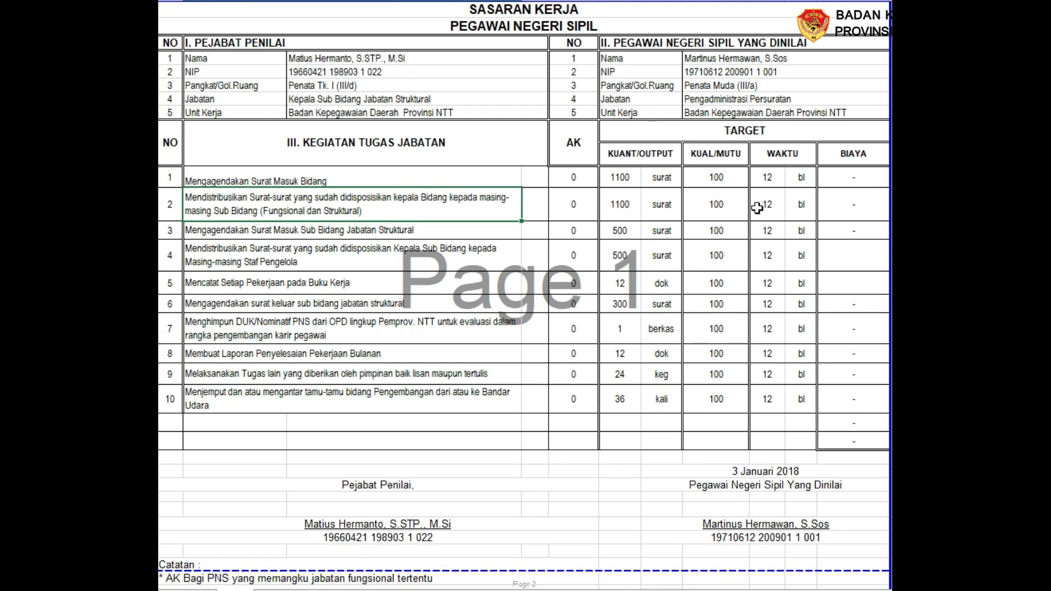
click(191, 234)
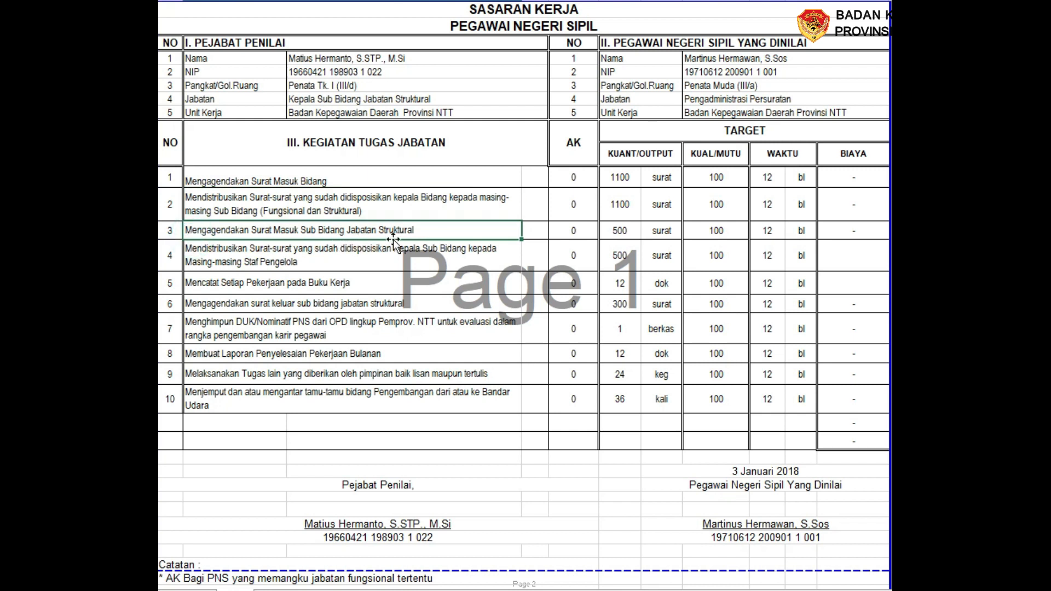
click(626, 237)
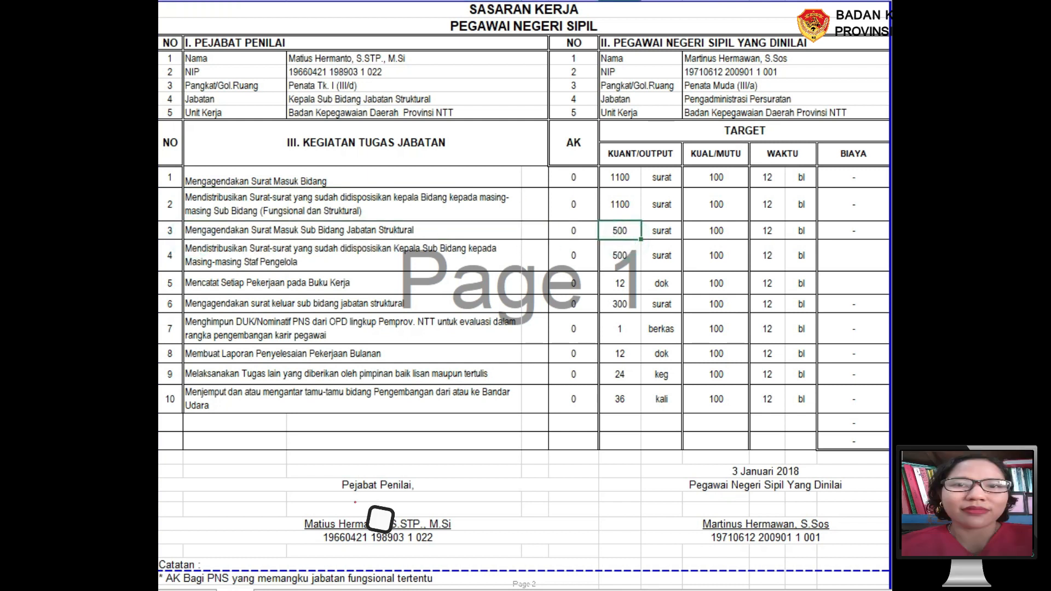
click(208, 233)
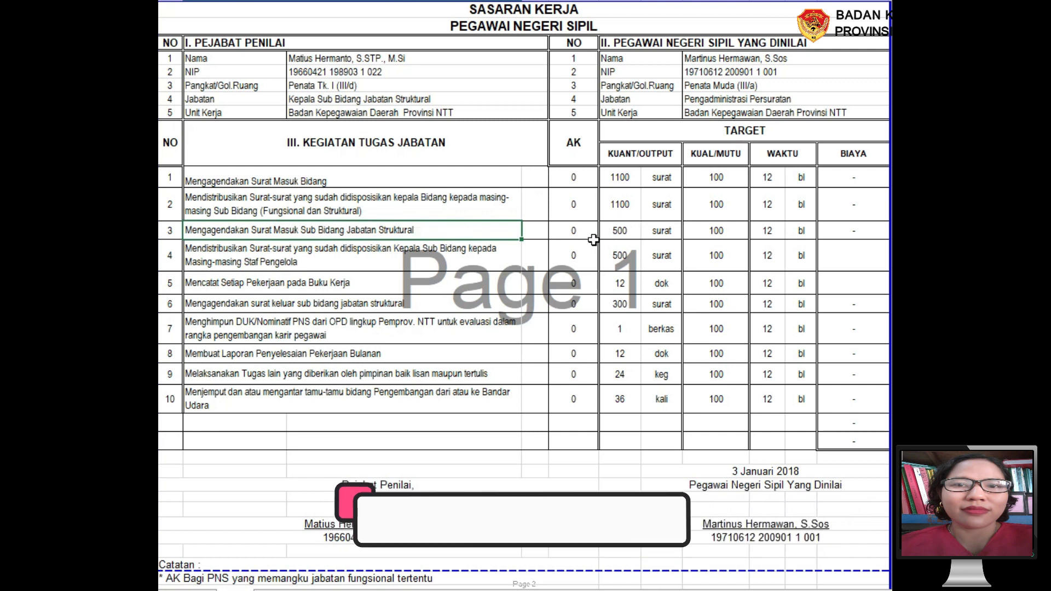
click(654, 231)
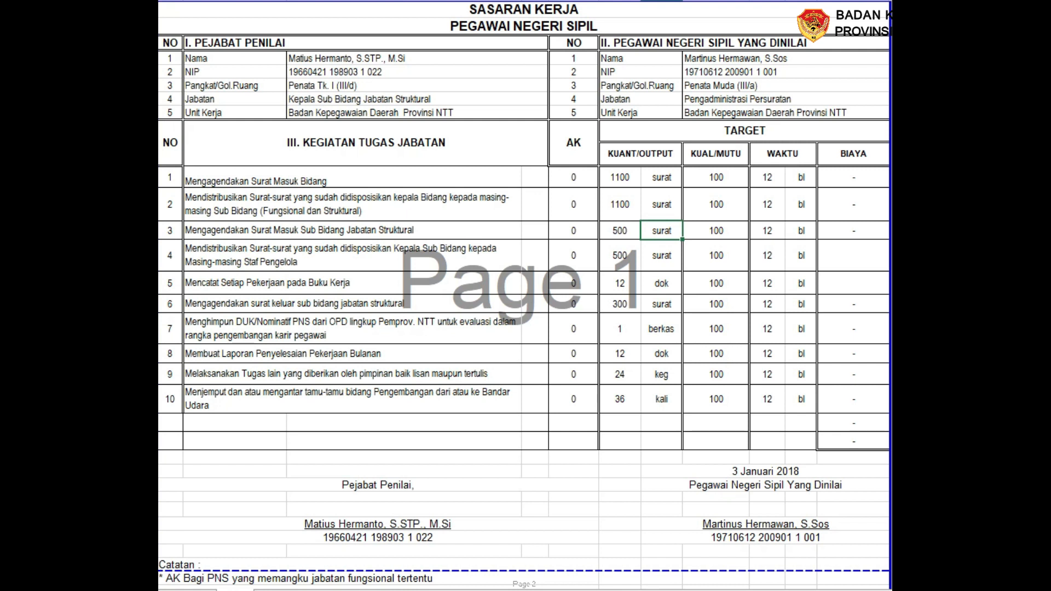
click(204, 288)
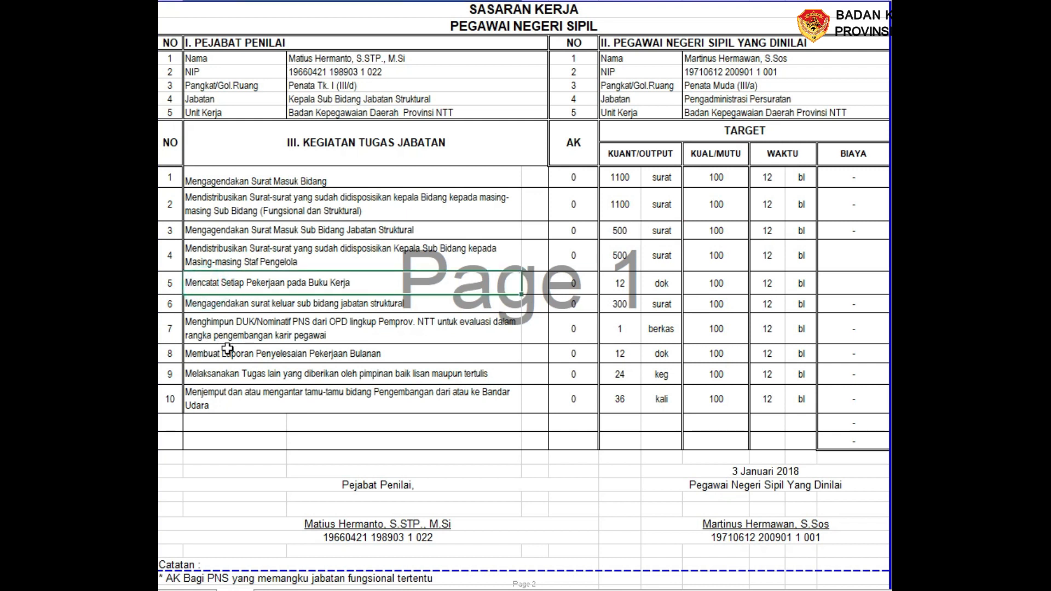
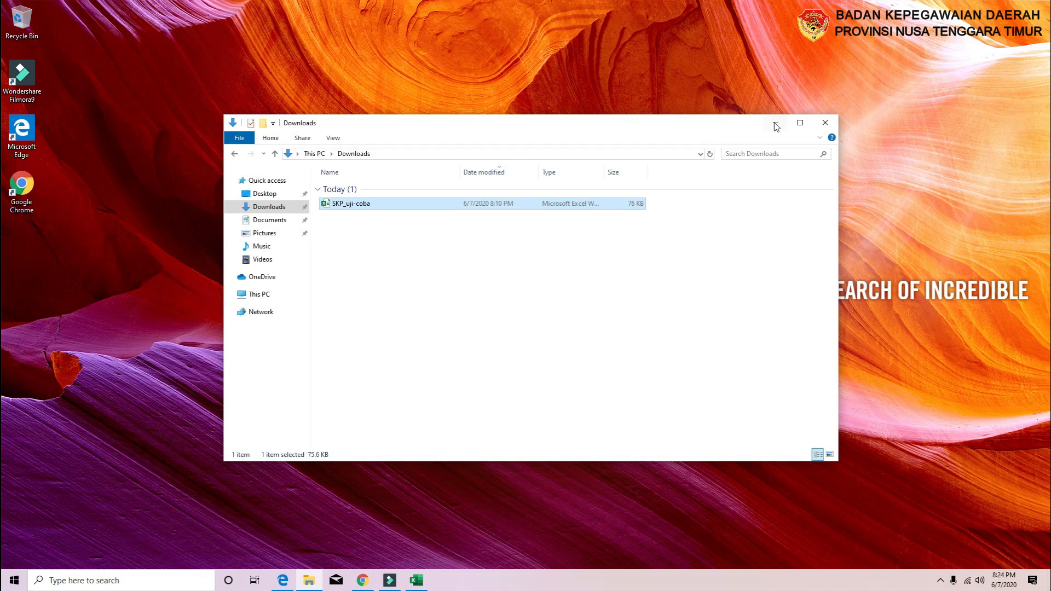
Log into PPK Provinsi NTT in Chrome with the autofilled NIP, its extra trailing digit removed, and the account password
click(776, 125)
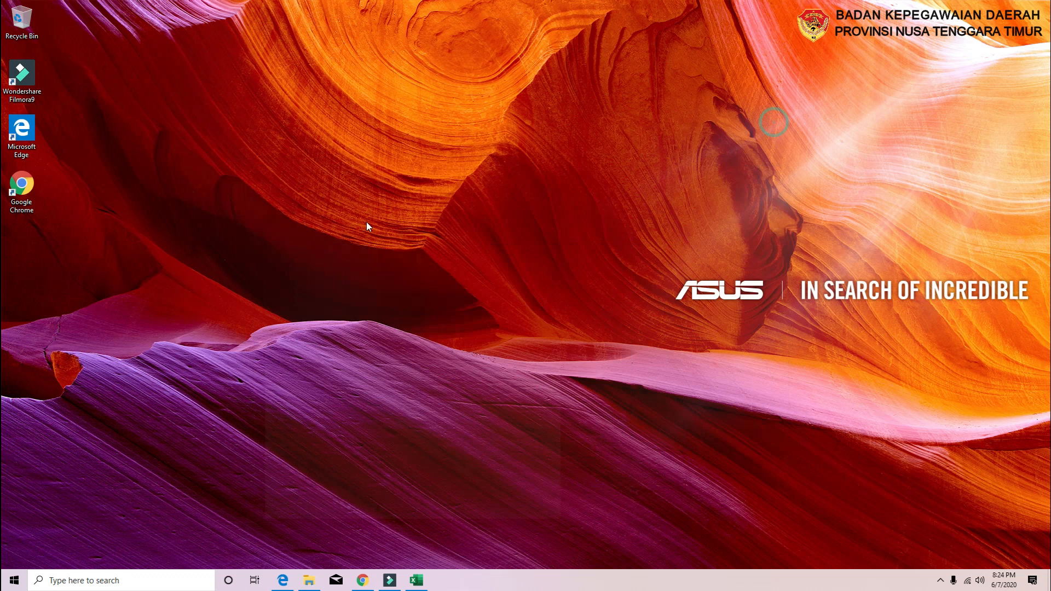
click(368, 584)
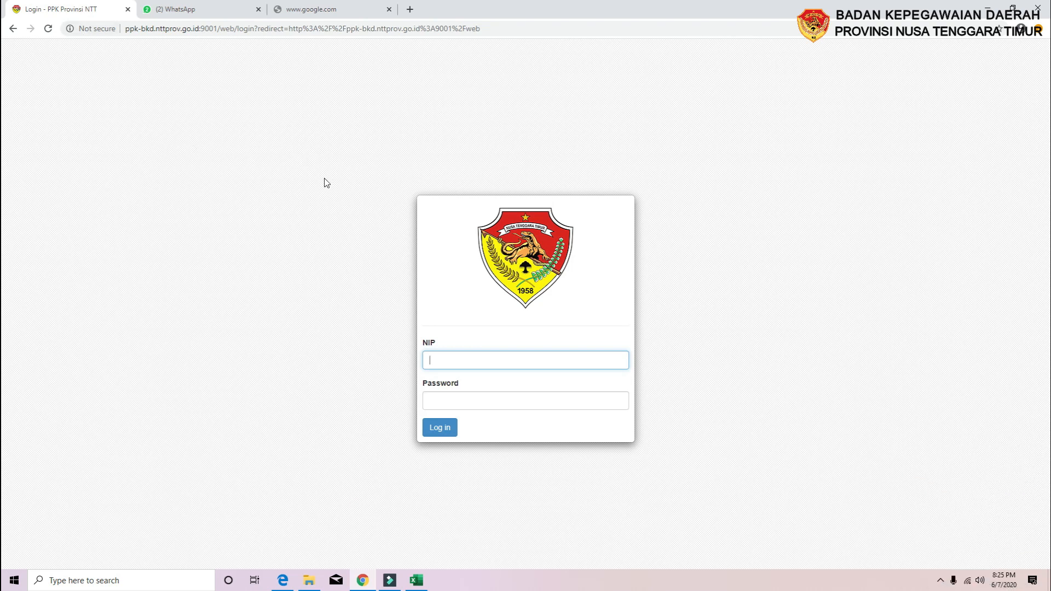
text(de)
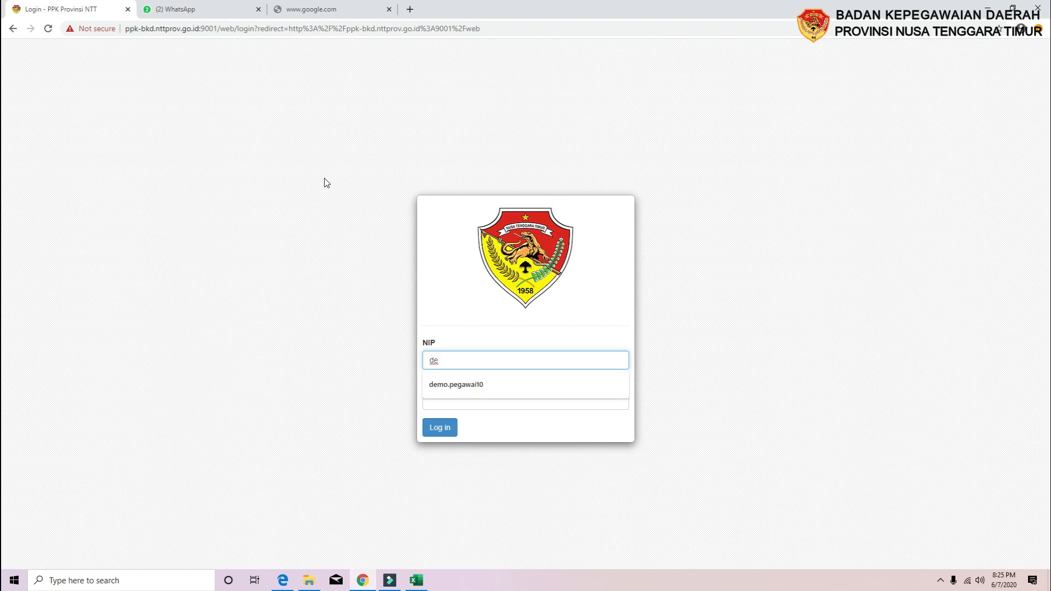
click(465, 384)
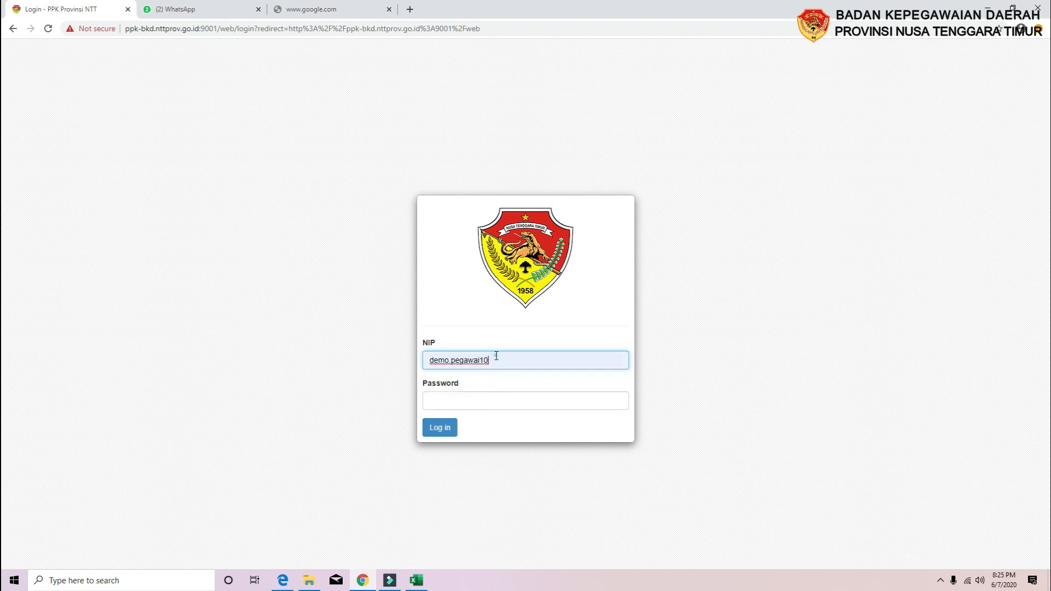
key(BackSpace)
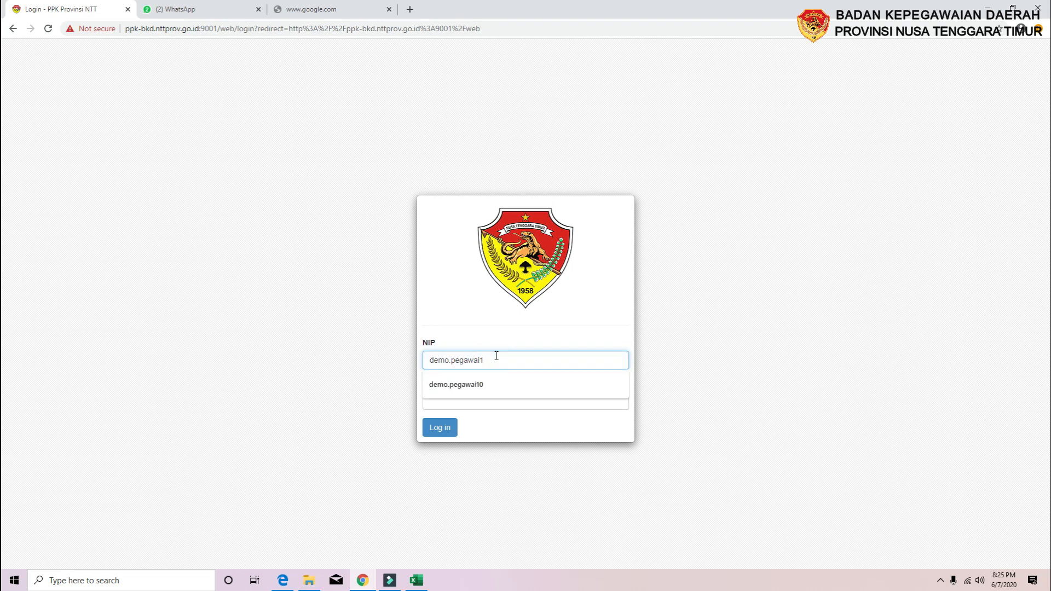
click(497, 406)
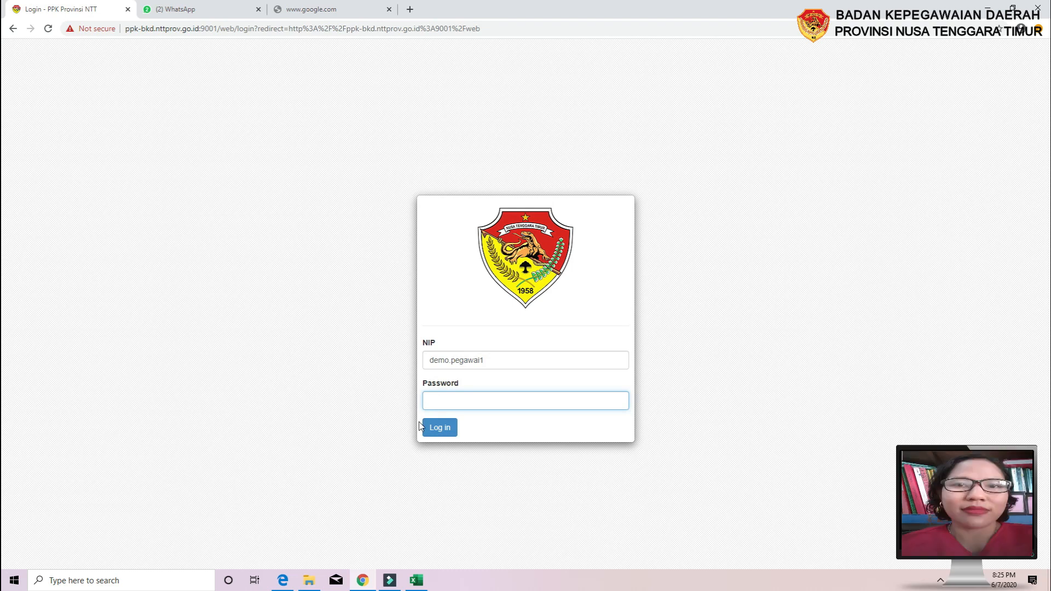
text(•)
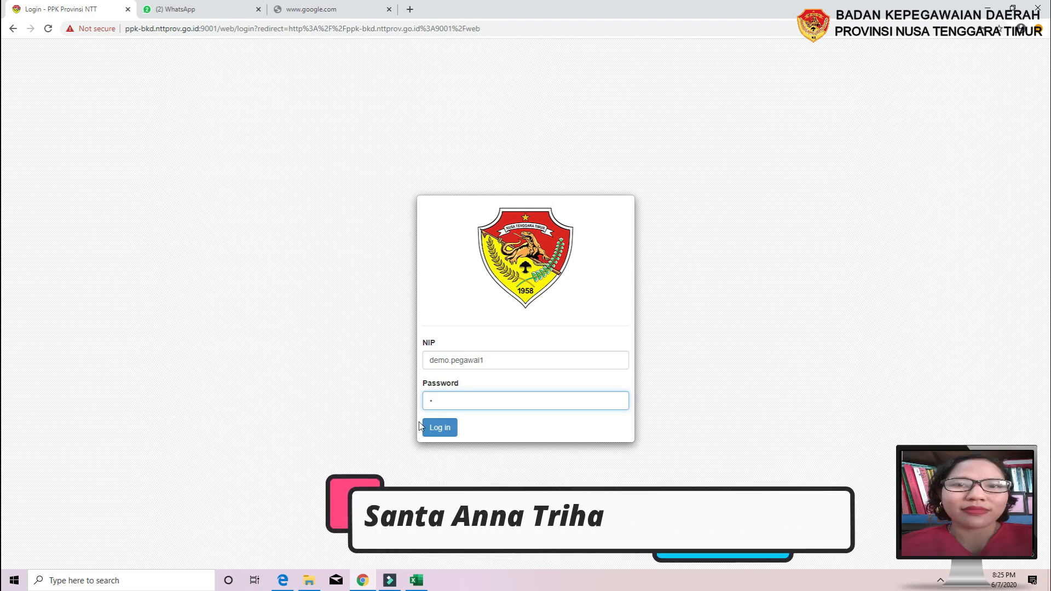
click(430, 431)
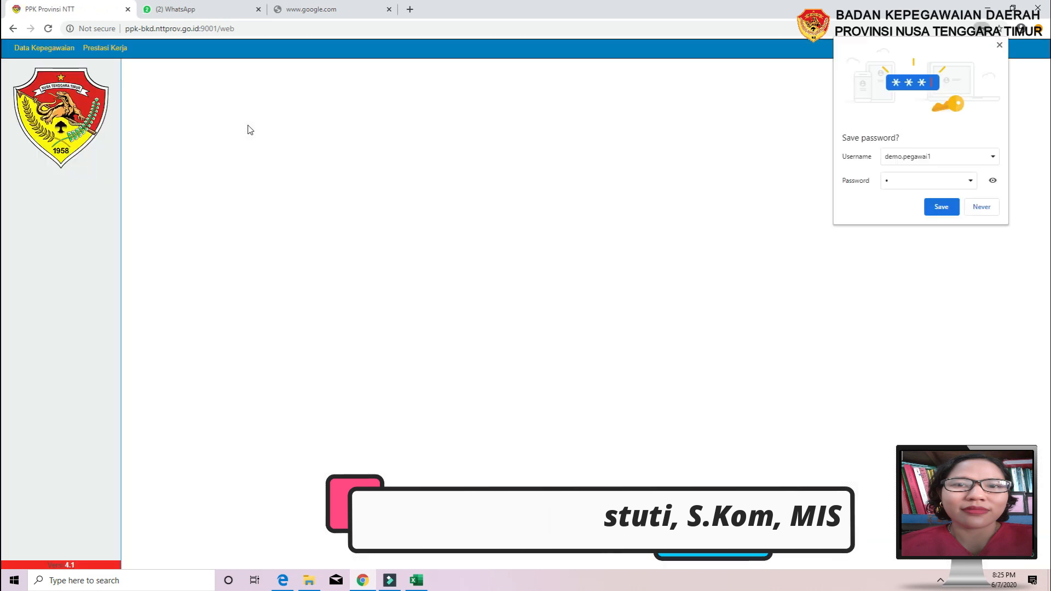
Decline saving the password and open Prestasi Kerja → Sasaran Kerja Pegawai to show the 2020 targets
click(990, 210)
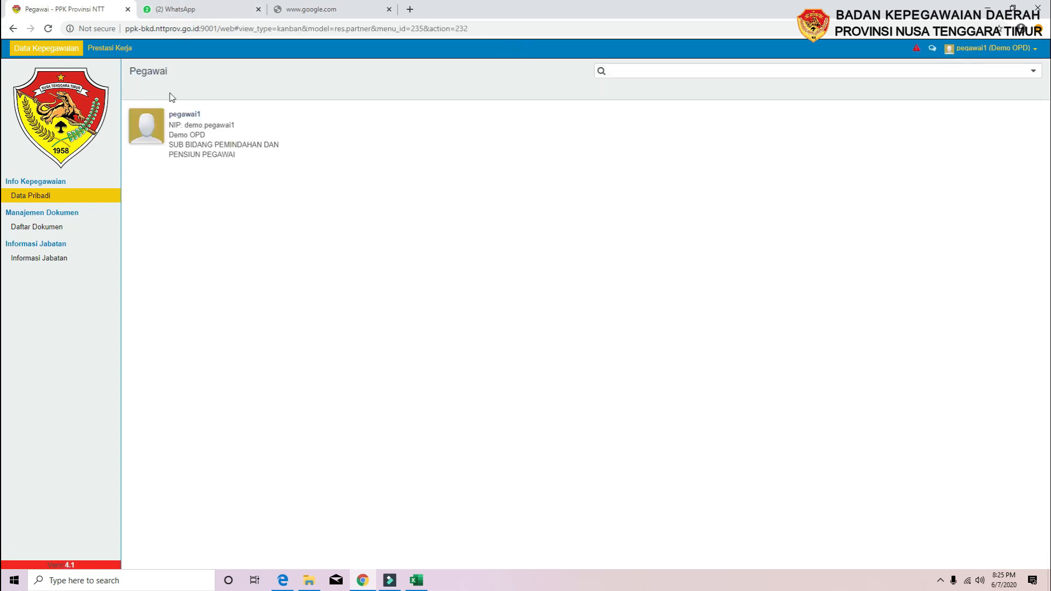
click(110, 48)
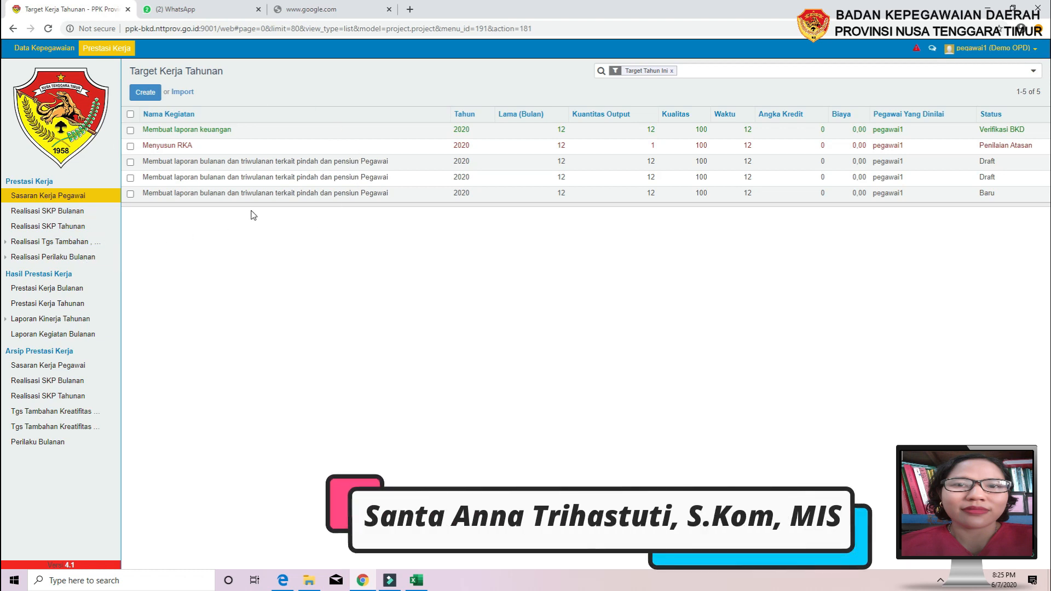
click(64, 197)
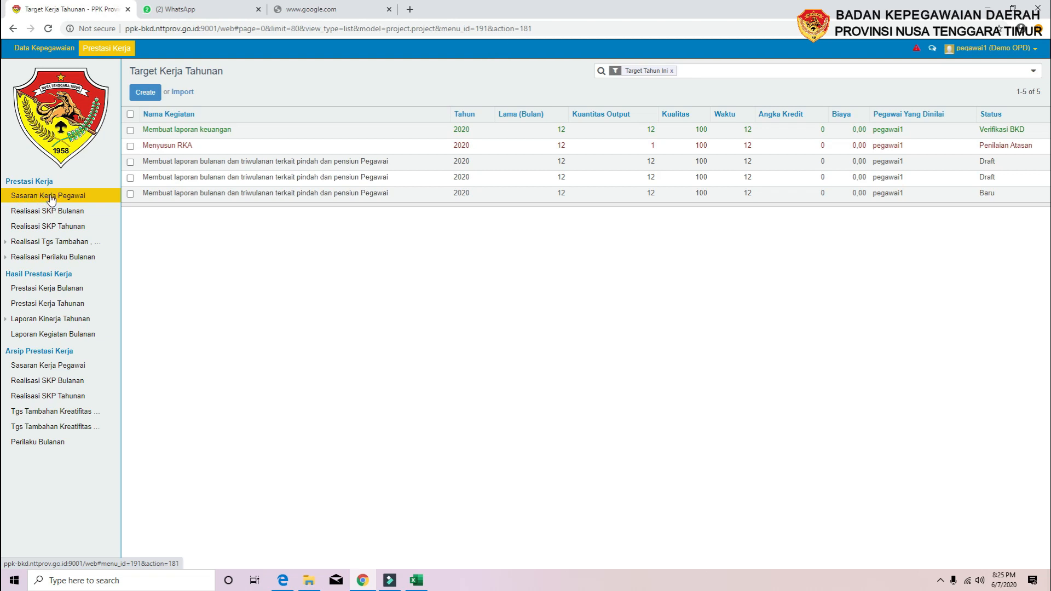
Create a new annual target named 'Mengagendakan Surat Masuk Bidang Pengembangan Pegawai', checked against the SKP spreadsheet
click(145, 94)
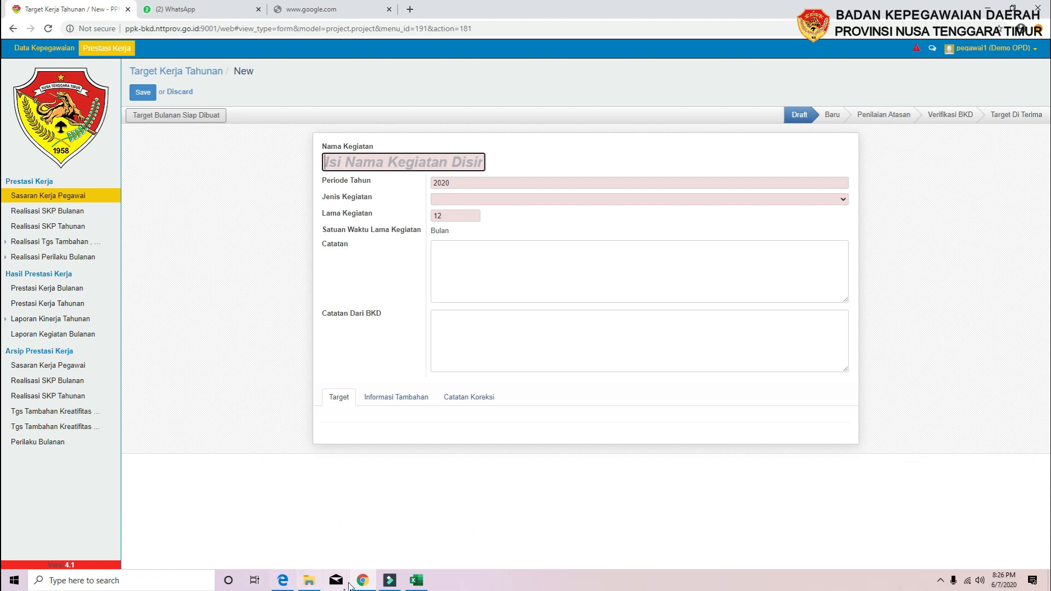
click(416, 581)
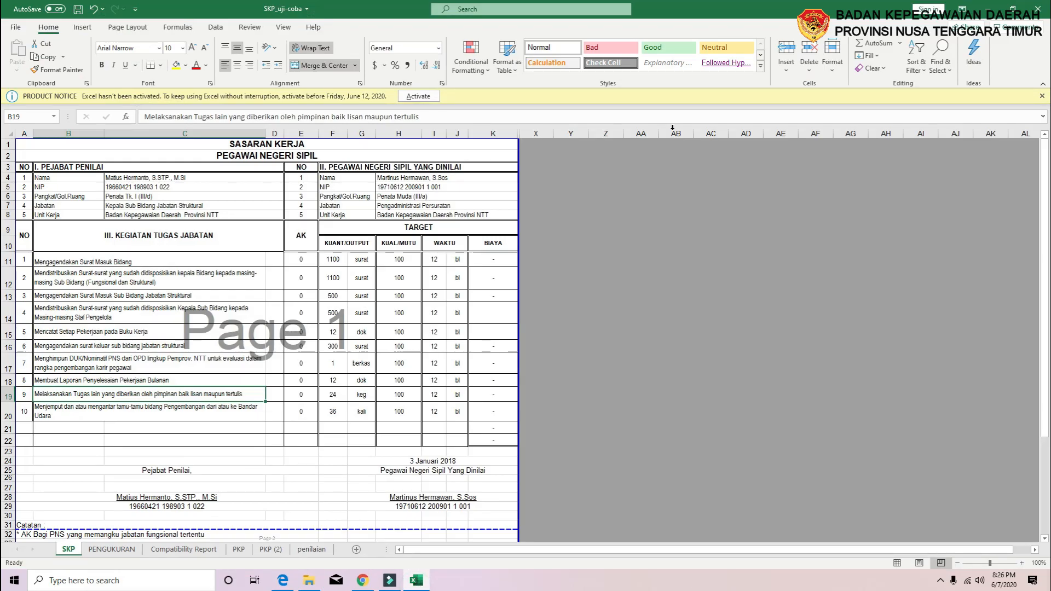
click(988, 9)
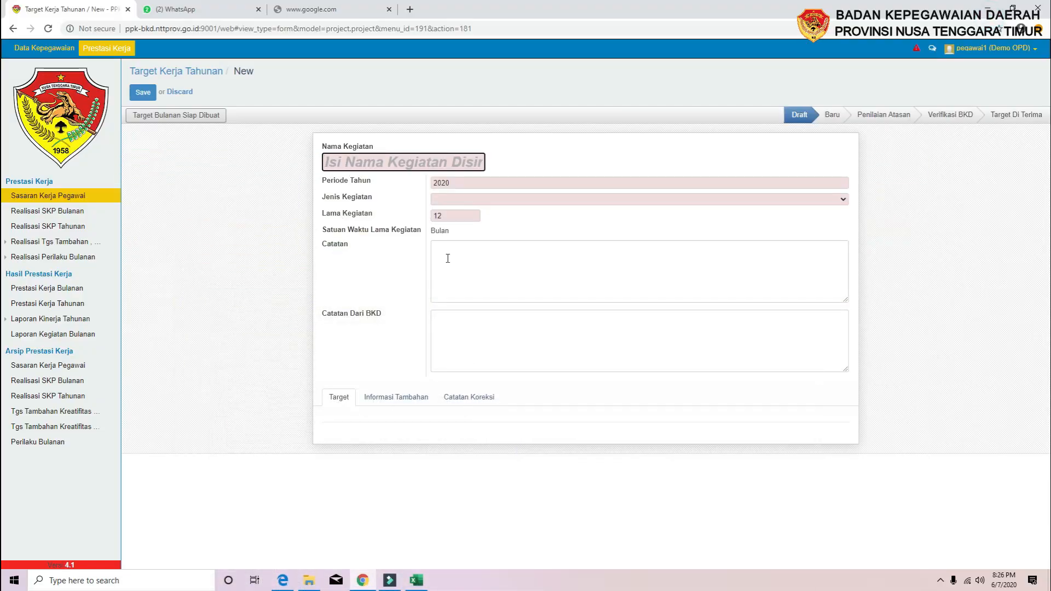
text(Mengagendakan Surat)
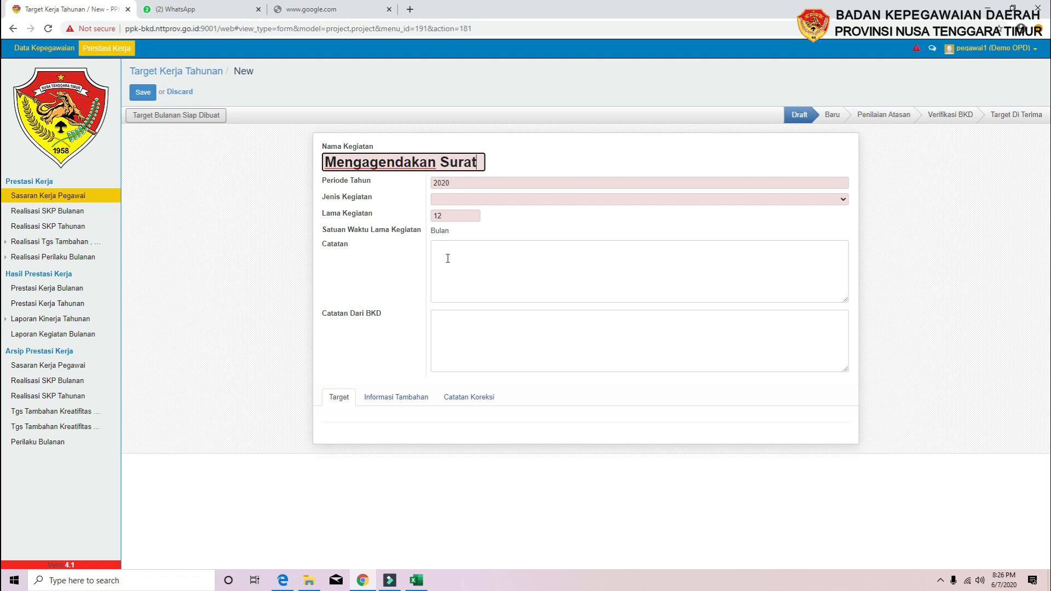
text( Masuk )
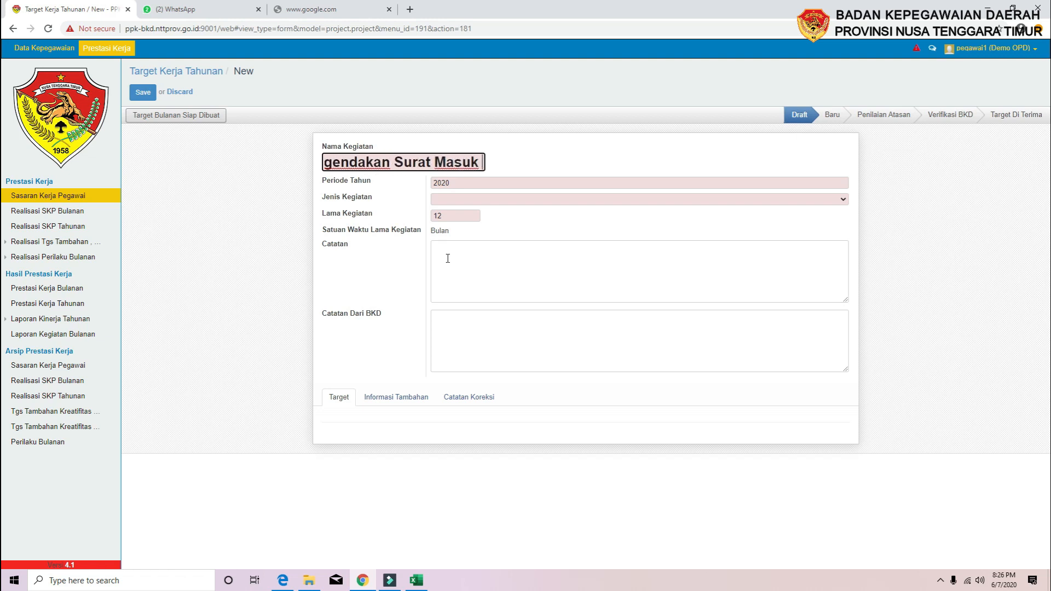
text(Bidang)
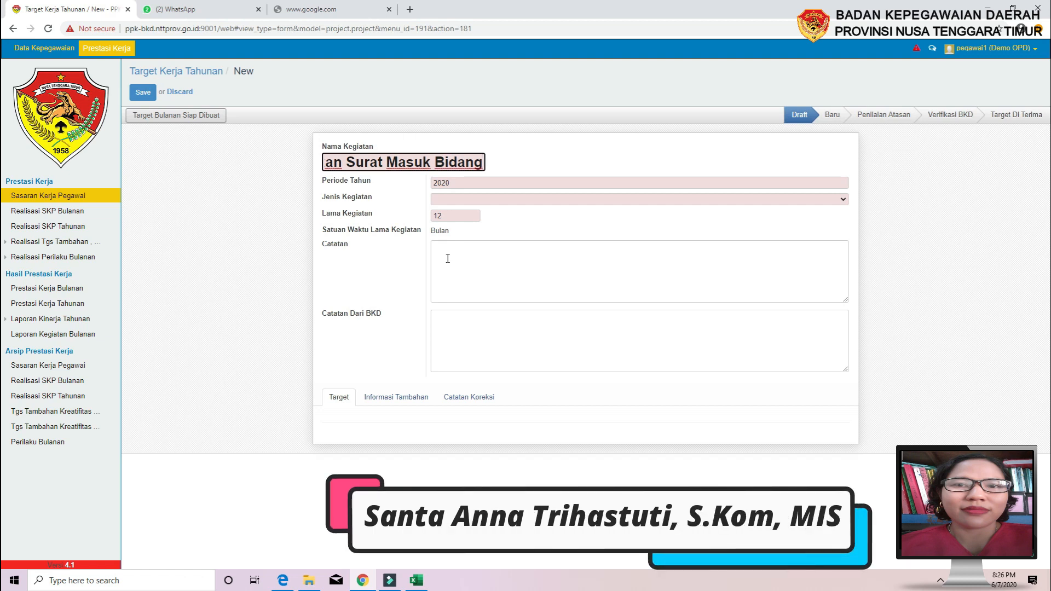
text(Pengw)
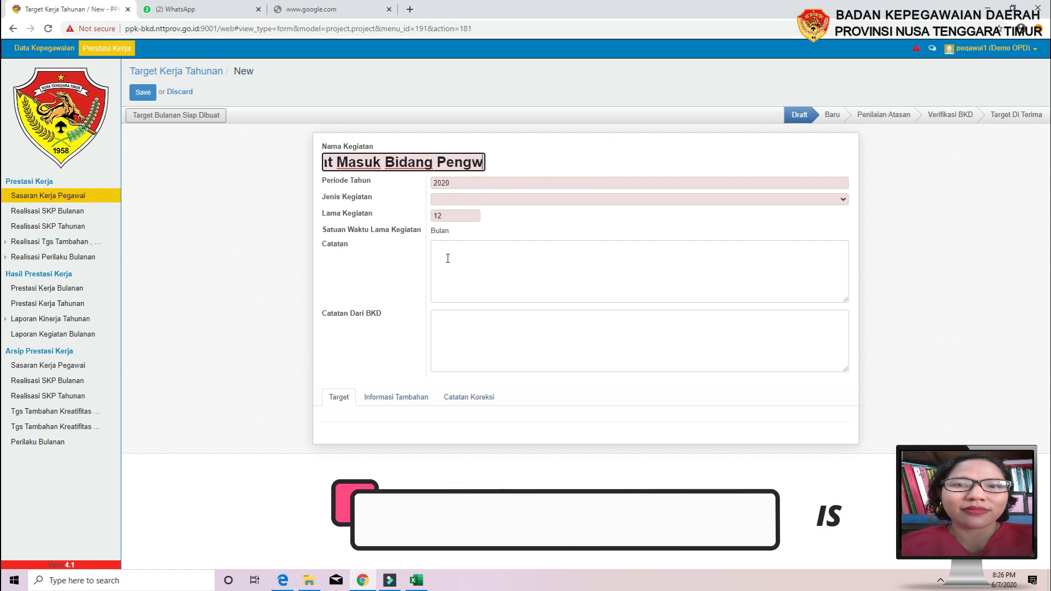
key(BackSpace)
text(emb)
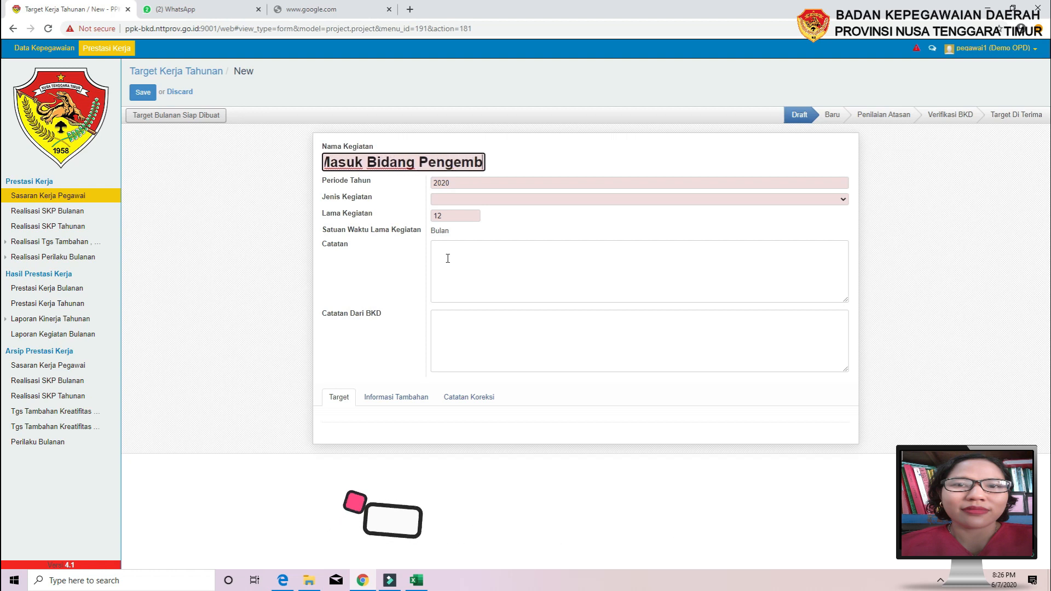
text(angan Pegawai)
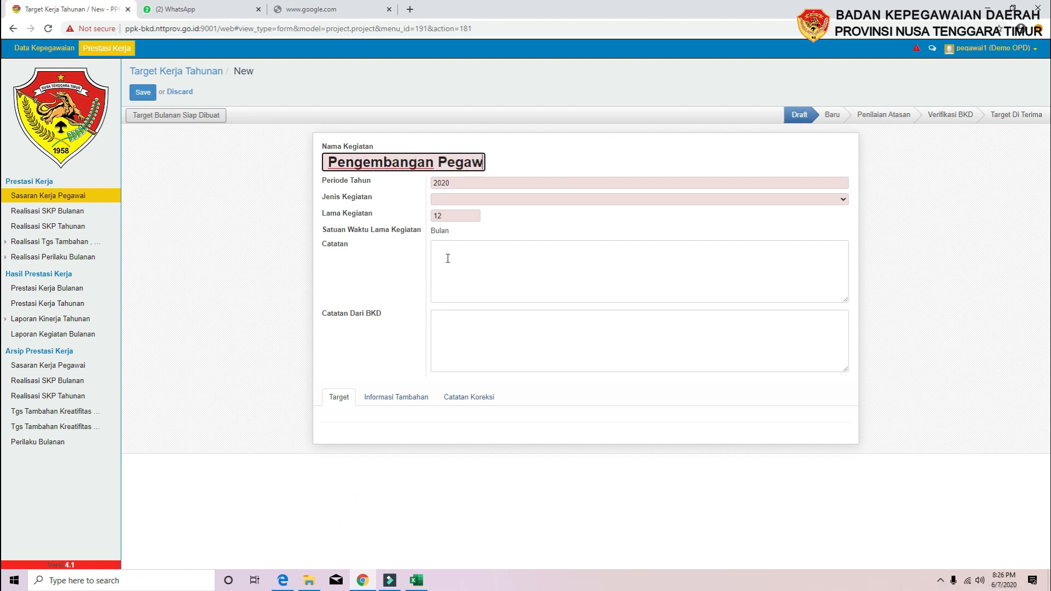
click(460, 201)
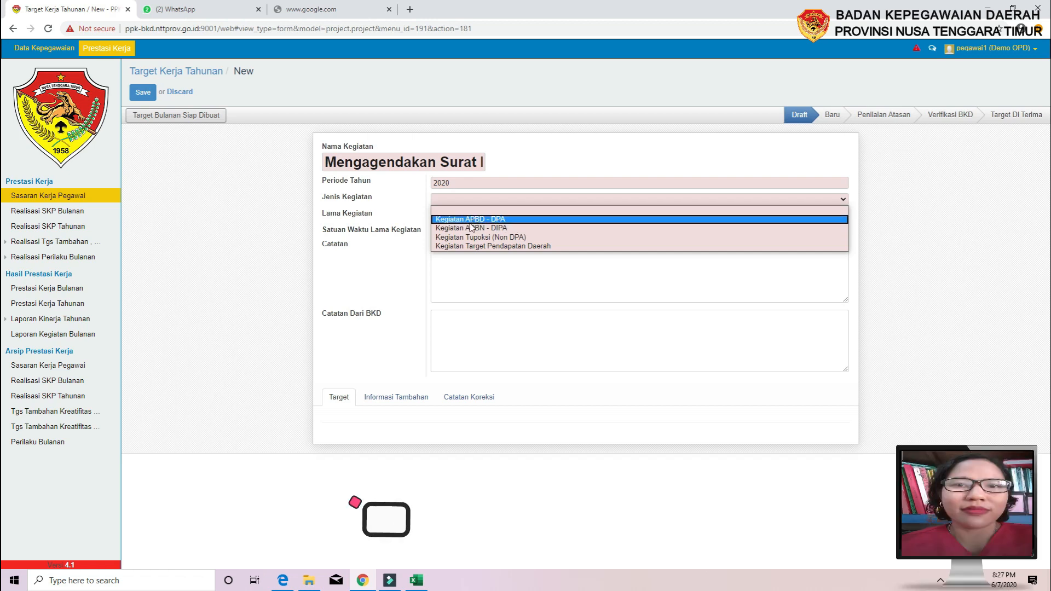
Set the activity type to Kegiatan Tupoksi (Non DPA) with a 12-month duration, leaving the notes boxes as they are
click(499, 239)
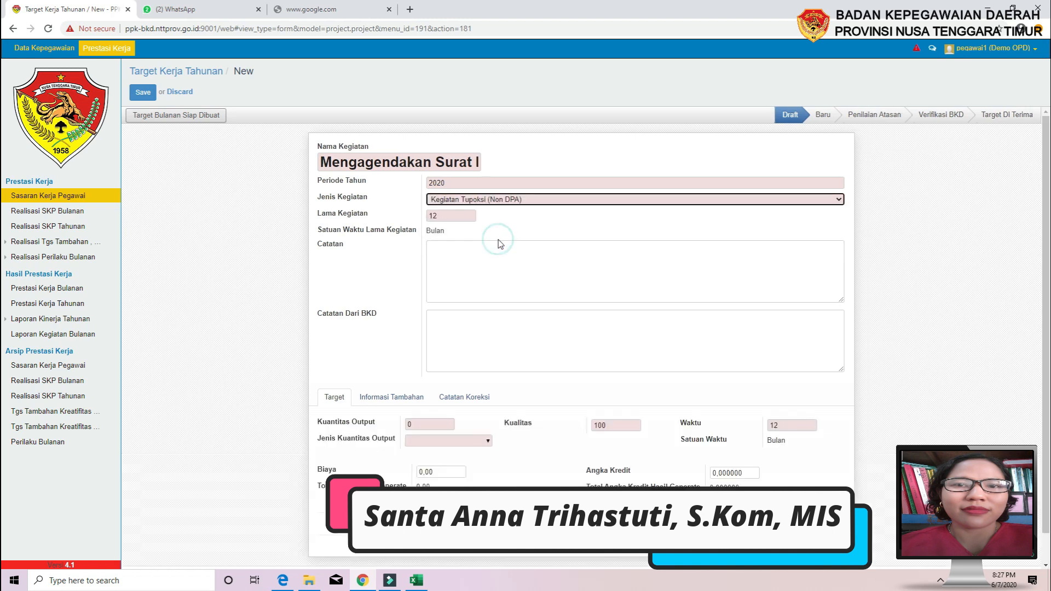
click(459, 217)
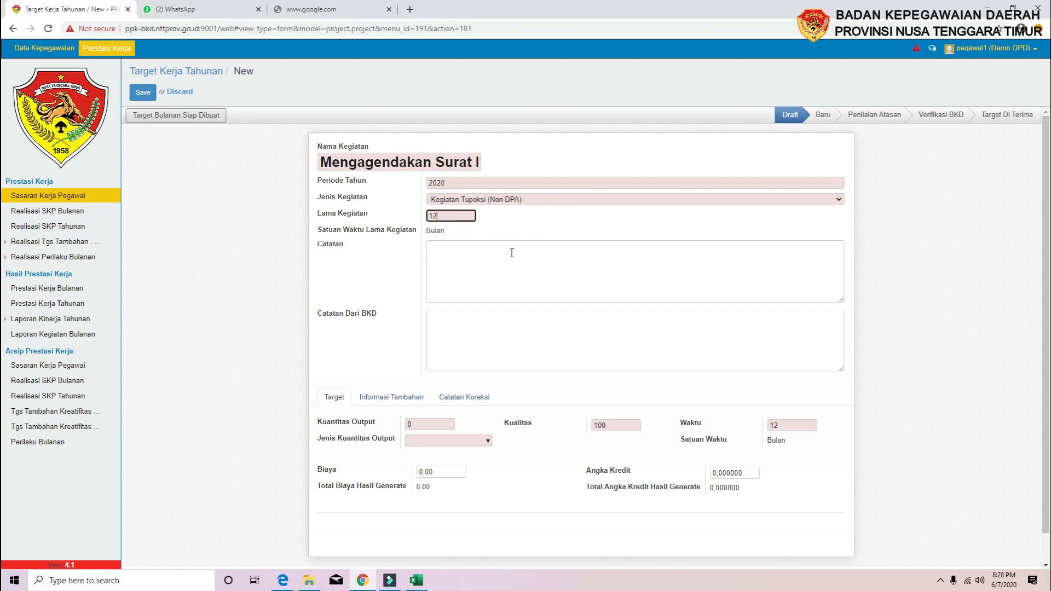
click(483, 262)
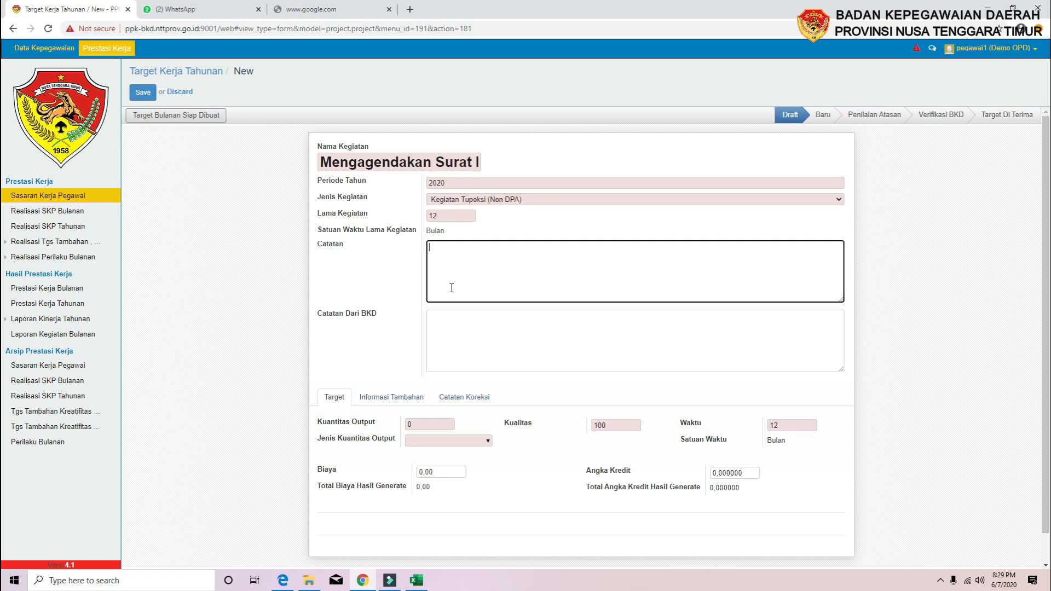
click(453, 336)
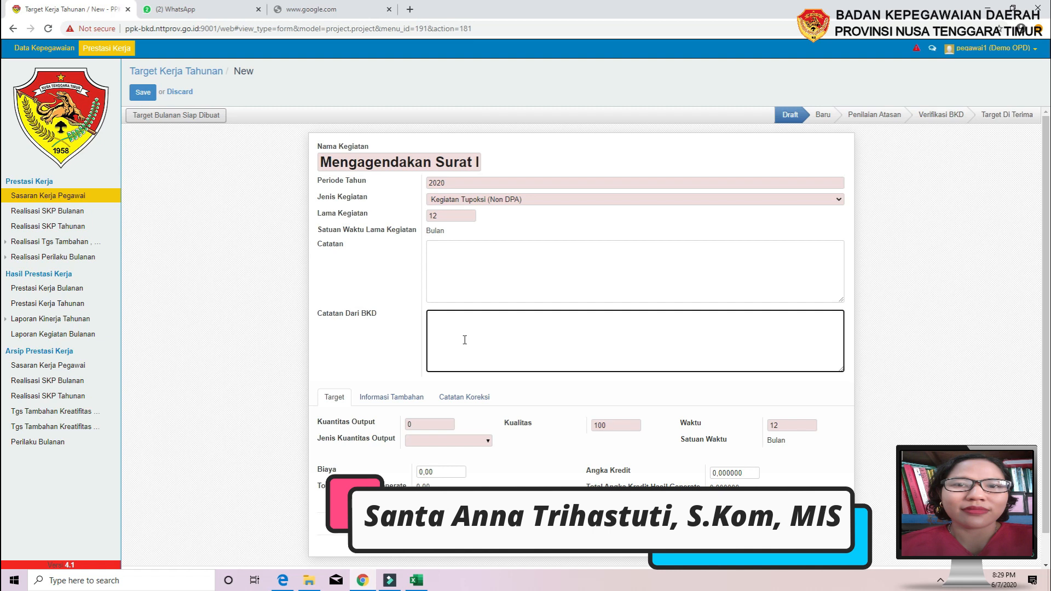
scroll(465, 340, down, 1)
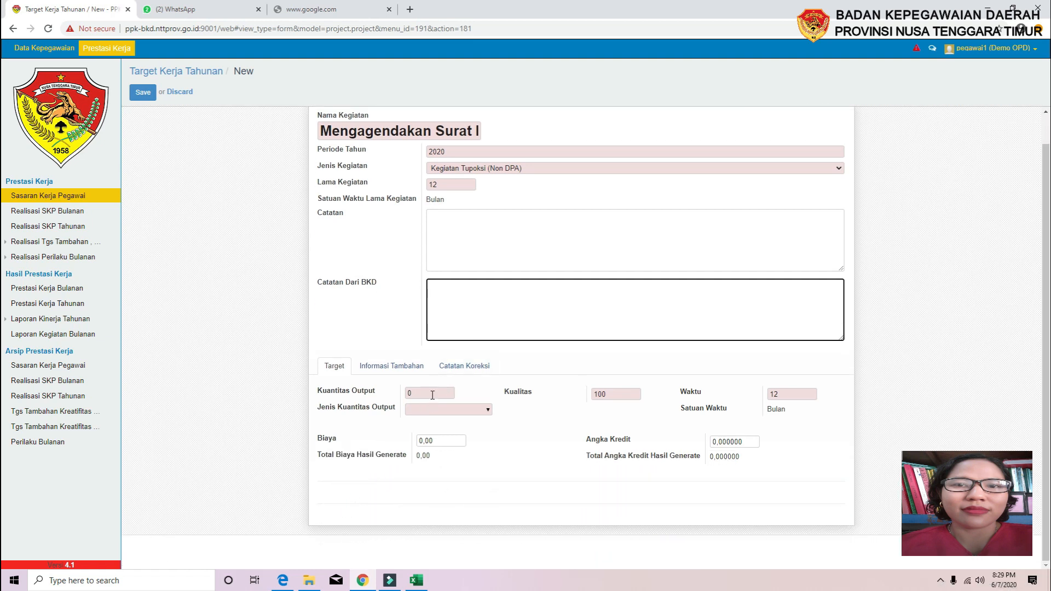
Set Kuantitas Output to 1200 with Surat as the output quantity type
click(434, 390)
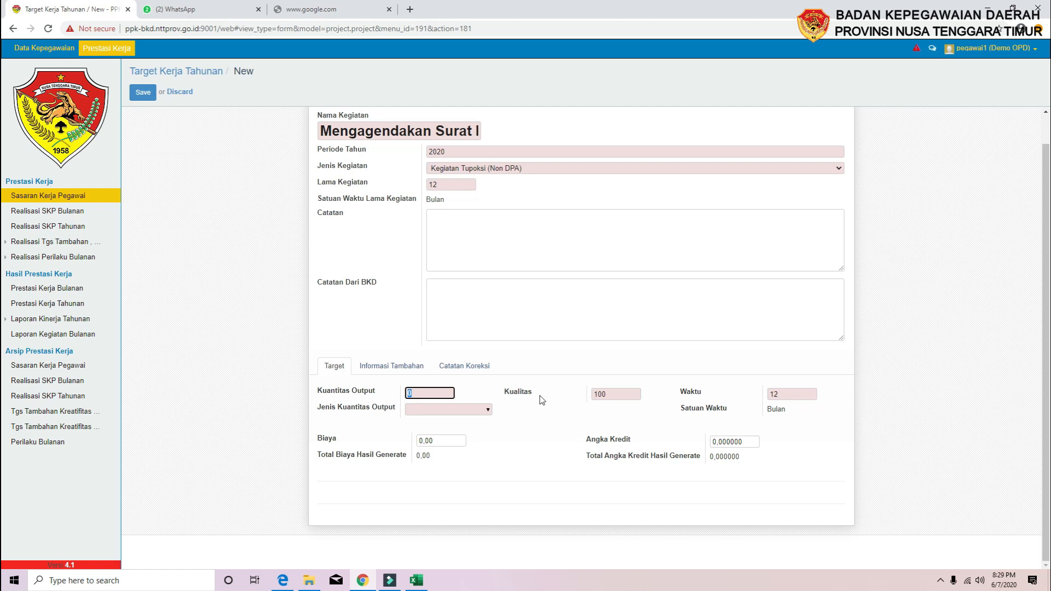
text(1200)
click(444, 412)
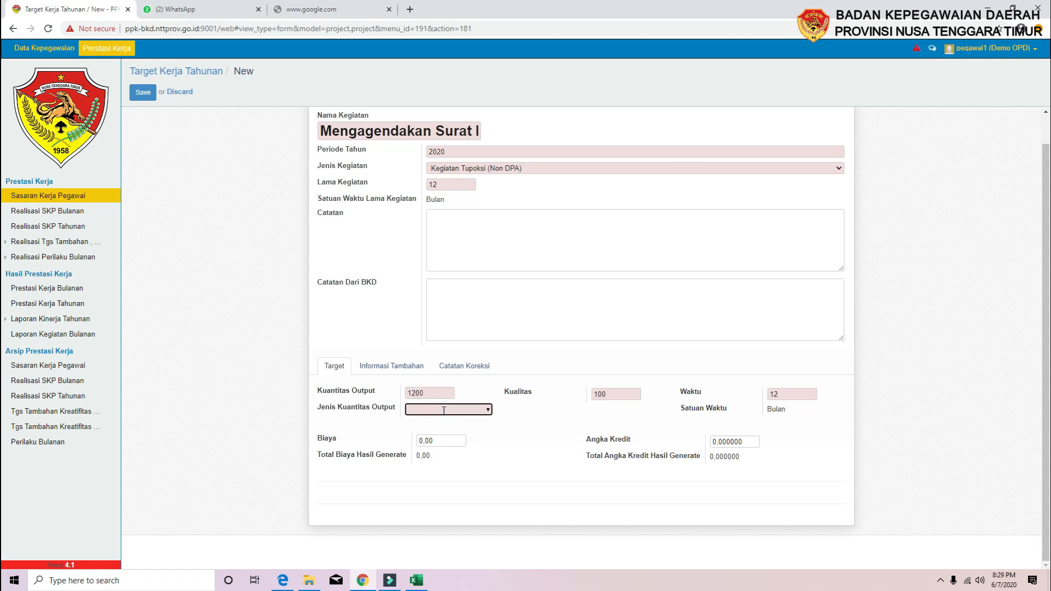
text(Surat)
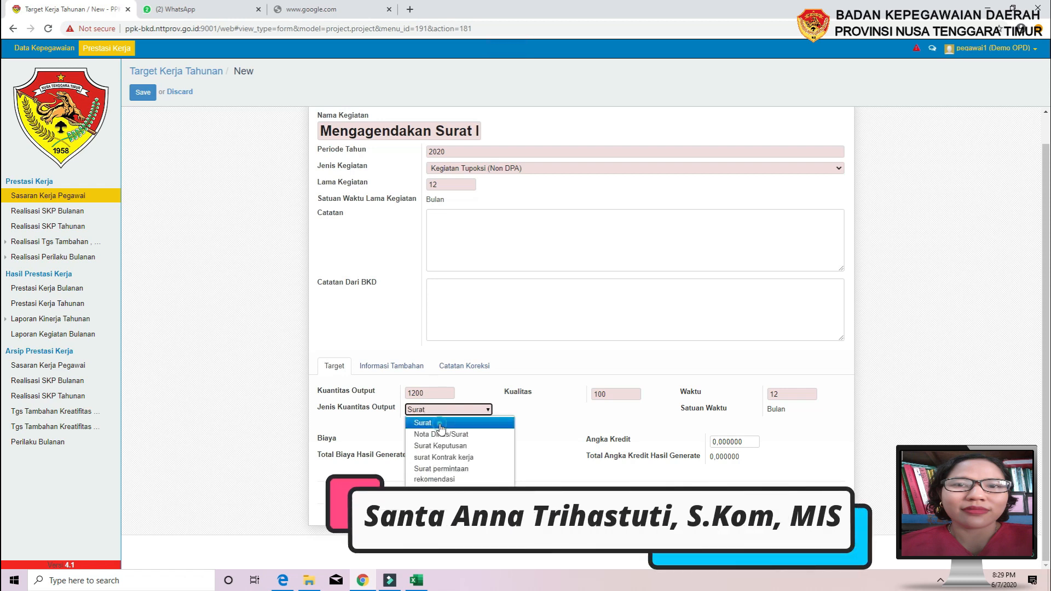
click(442, 425)
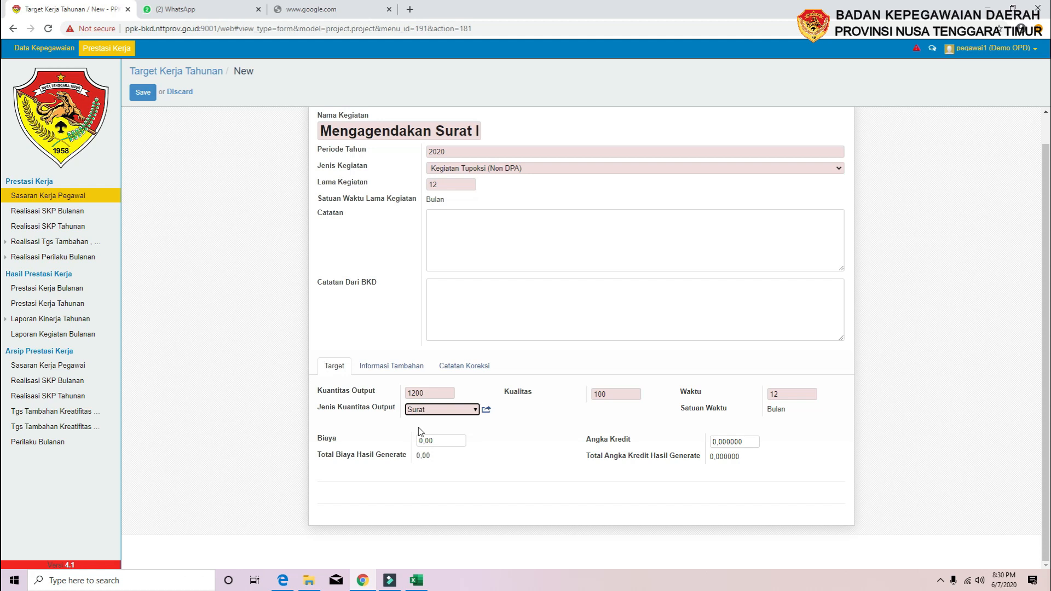
scroll(420, 432, up, 1)
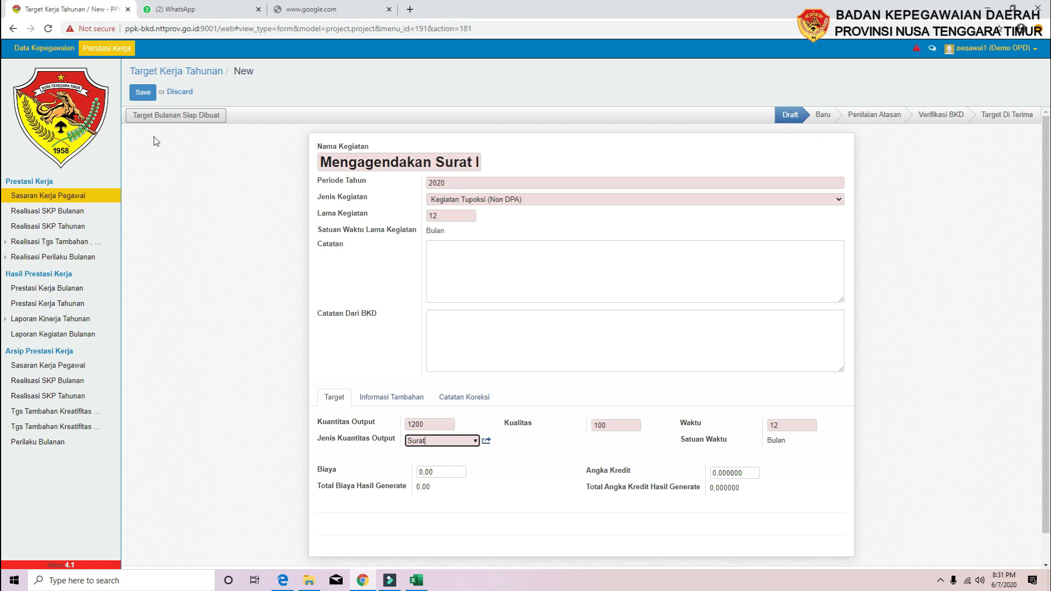
Mark the target as Target Bulanan Siap Dibuat, moving it to Baru, then generate its monthly targets
click(176, 118)
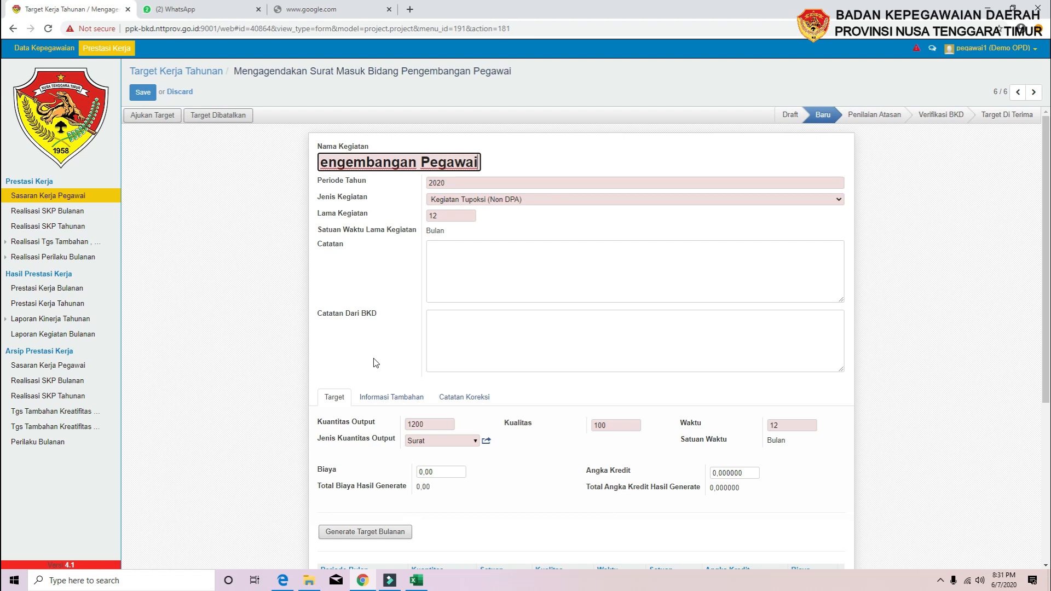
scroll(374, 362, down, 3)
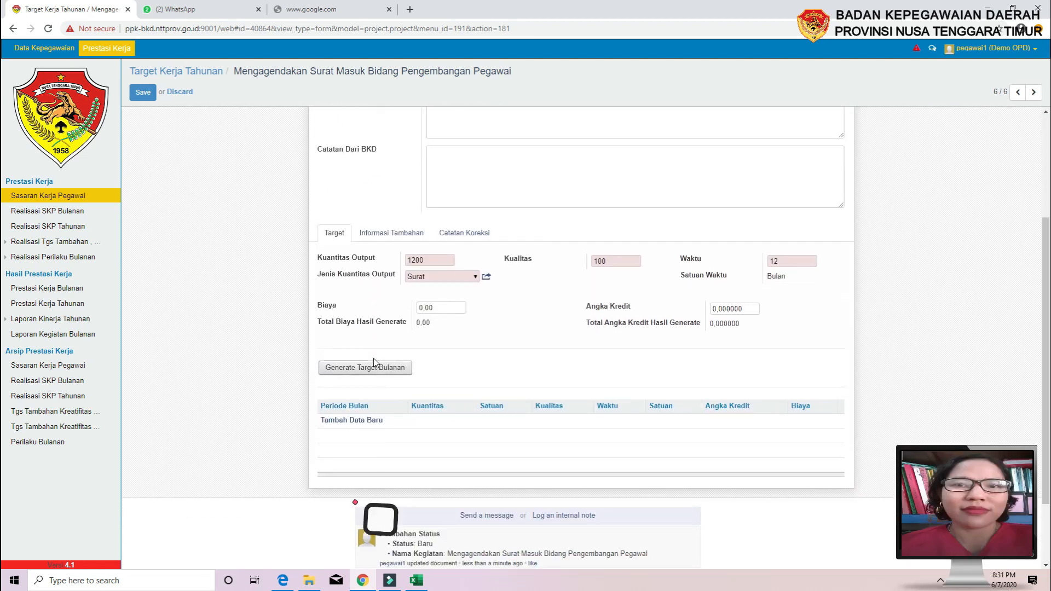
scroll(374, 362, down, 1)
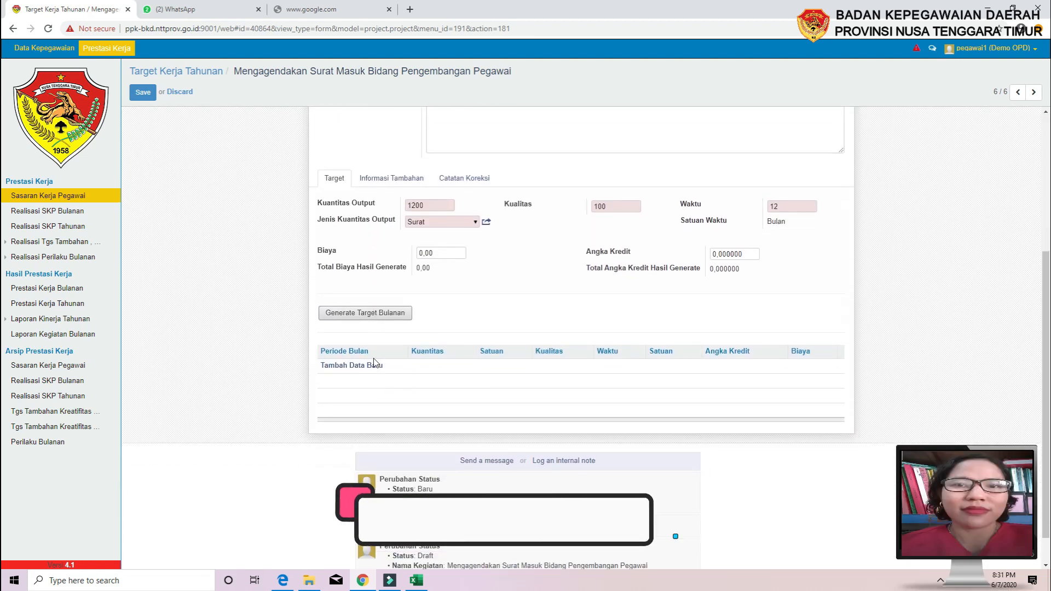
click(354, 317)
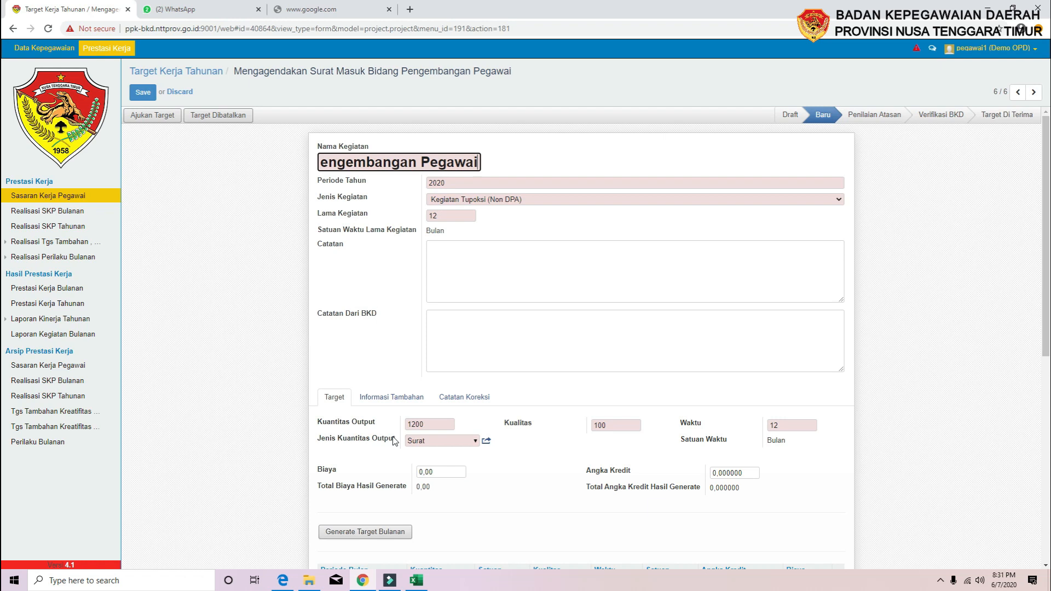
Scroll through the generated Januari–Desember monthly table of 100 Surat each, then back to the top
scroll(279, 419, down, 2)
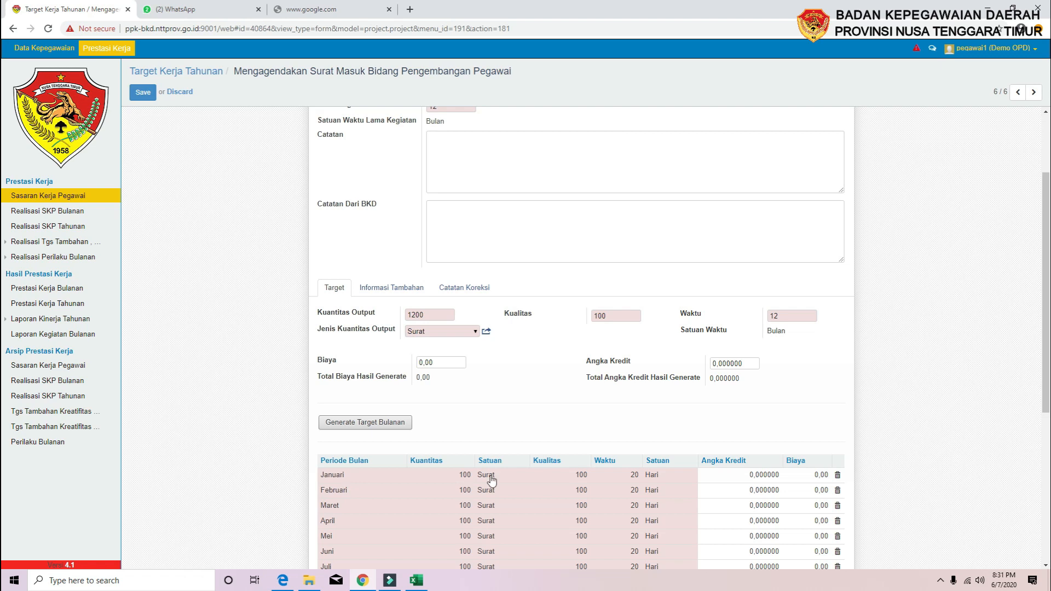
scroll(290, 422, up, 2)
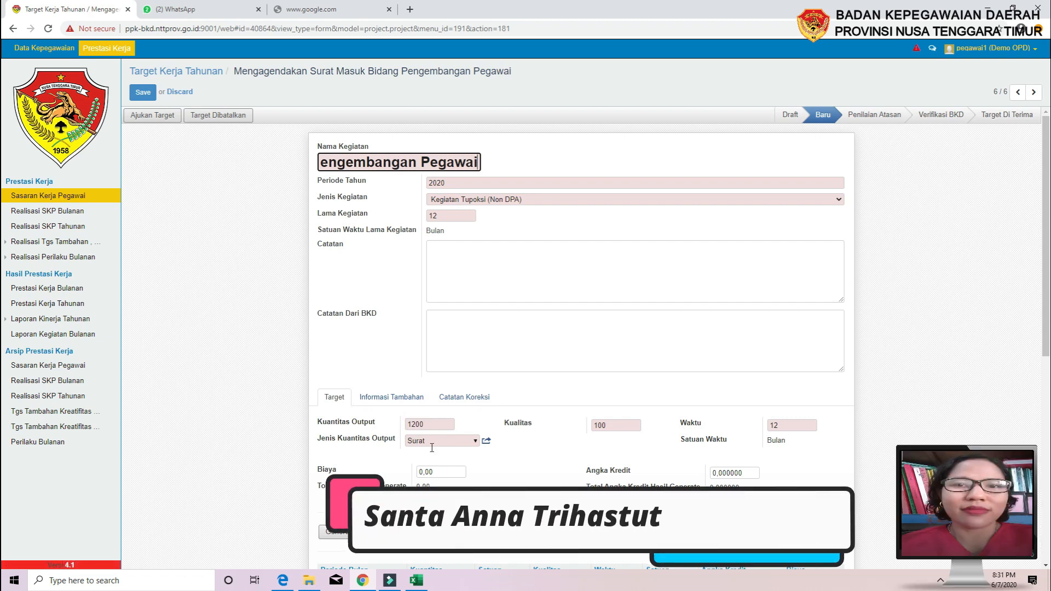
scroll(417, 421, down, 3)
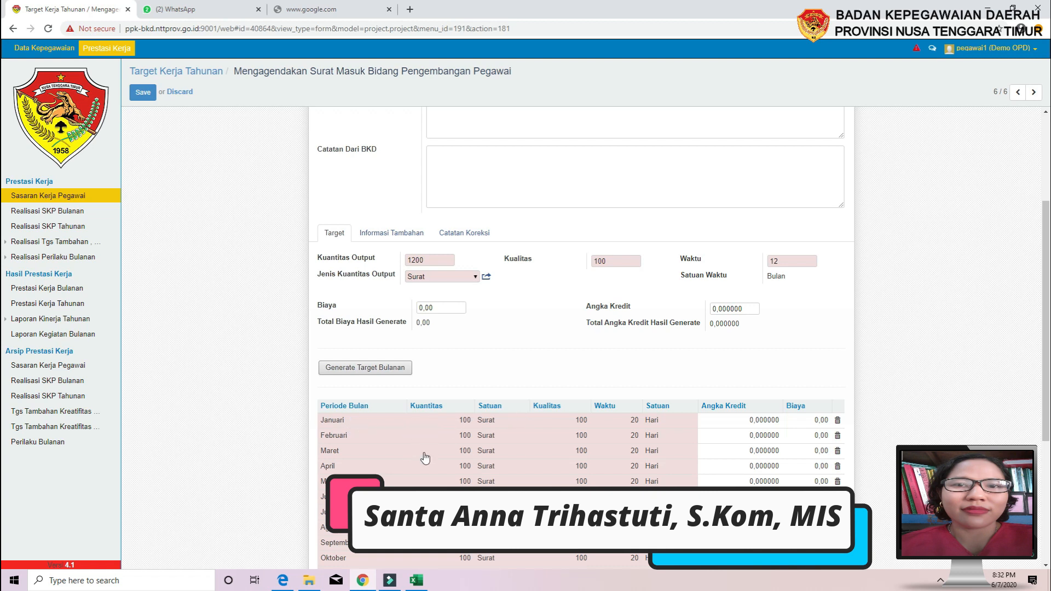
scroll(423, 463, down, 1)
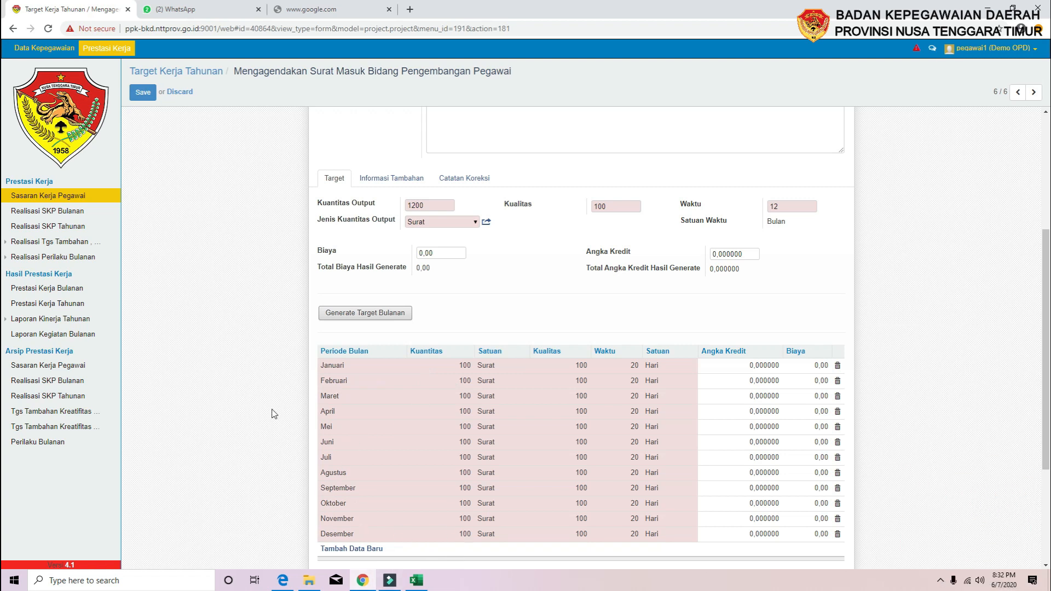
scroll(279, 410, up, 3)
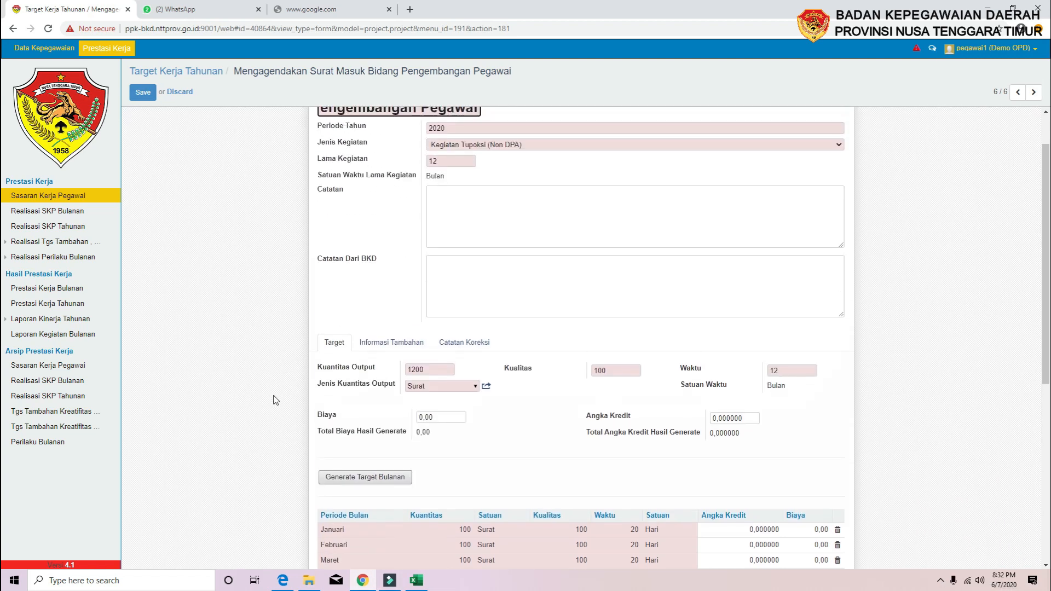
scroll(276, 400, up, 1)
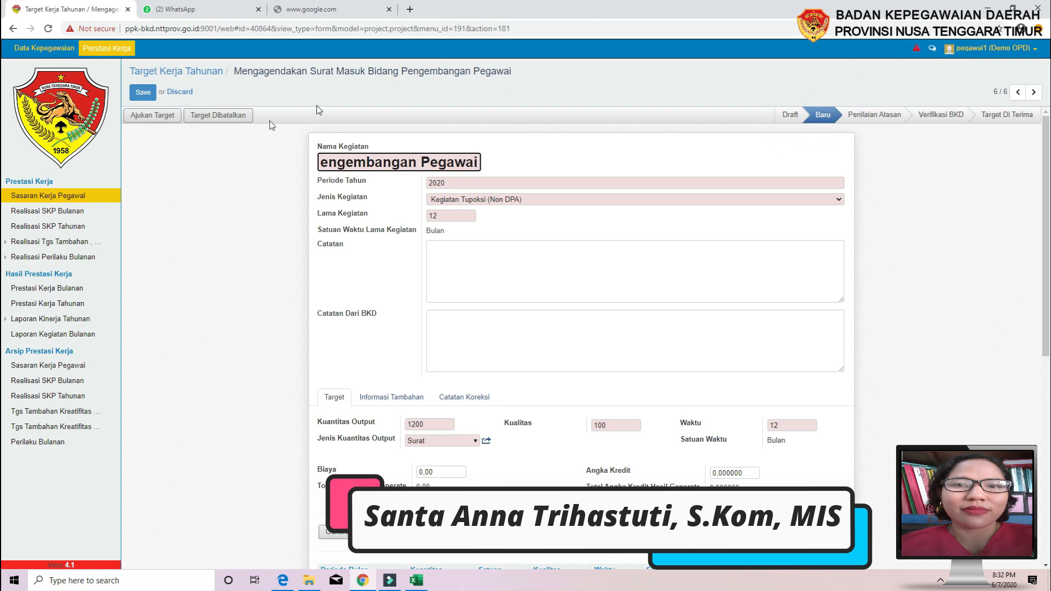
Submit the target via Ajukan Target, confirm with Ok, and return to the Sasaran Kerja Pegawai list
click(146, 118)
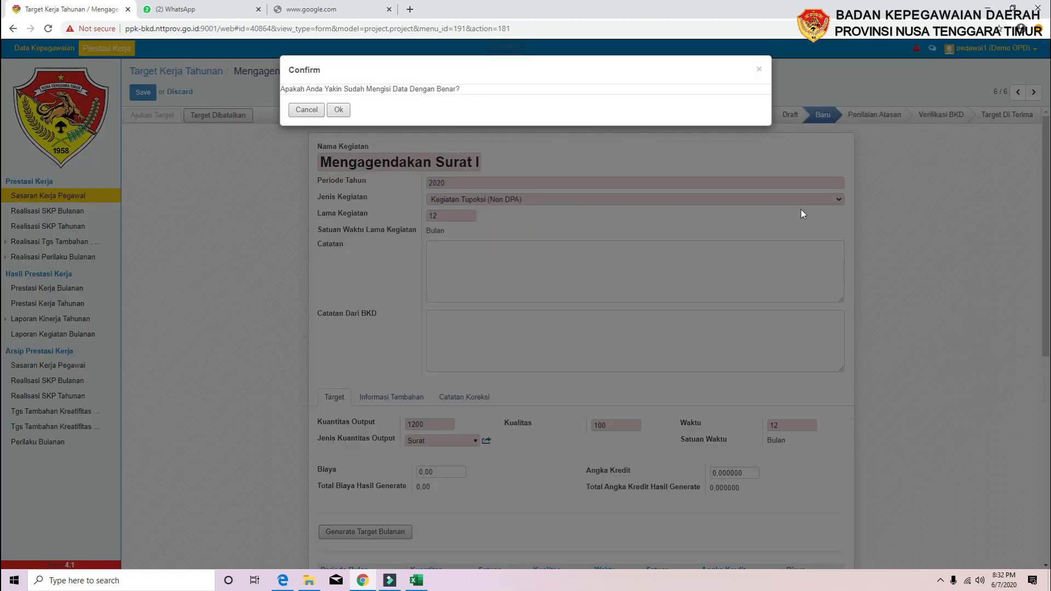
click(339, 110)
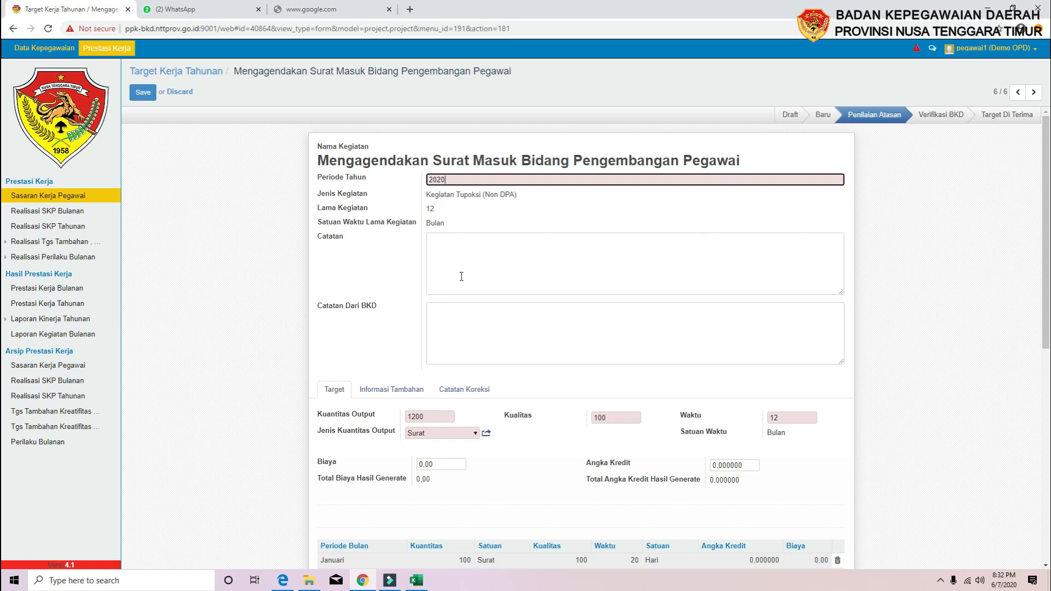
scroll(499, 337, down, 1)
scroll(499, 335, up, 1)
click(46, 199)
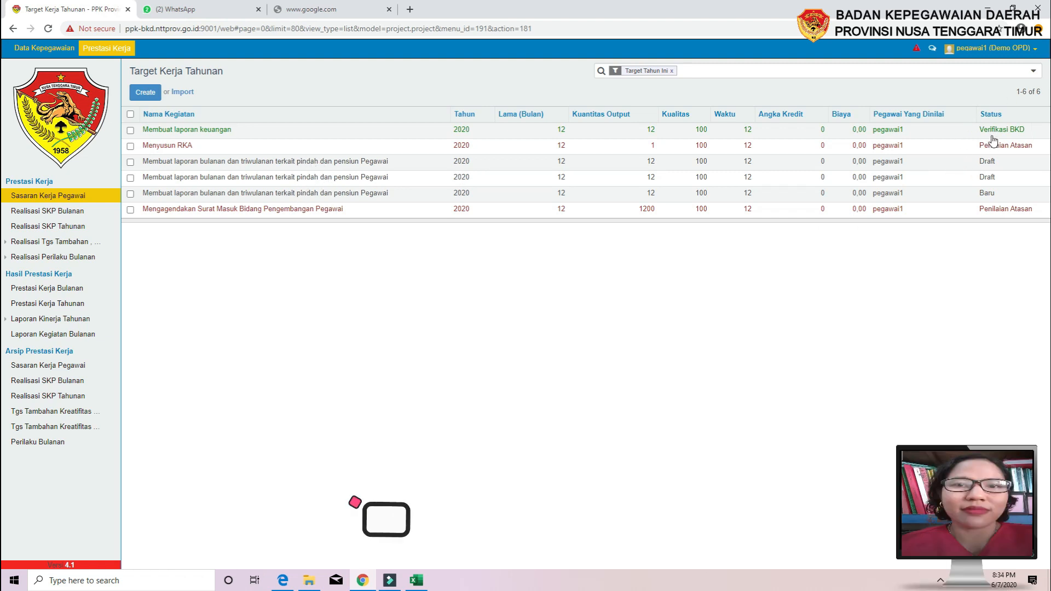
Open the third-row Draft target 'Membuat laporan bulanan dan triwulanan terkait pindah dan pensiun Pegawai'
click(307, 164)
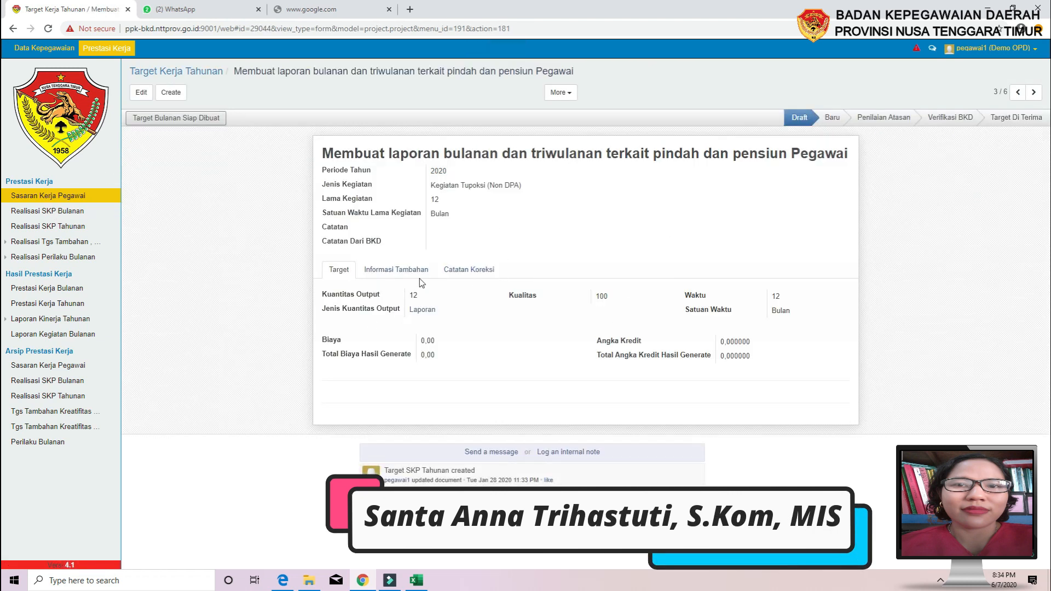
Edit the draft and replace its Nama Kegiatan with 'Merapikan lemari arsip'
click(141, 92)
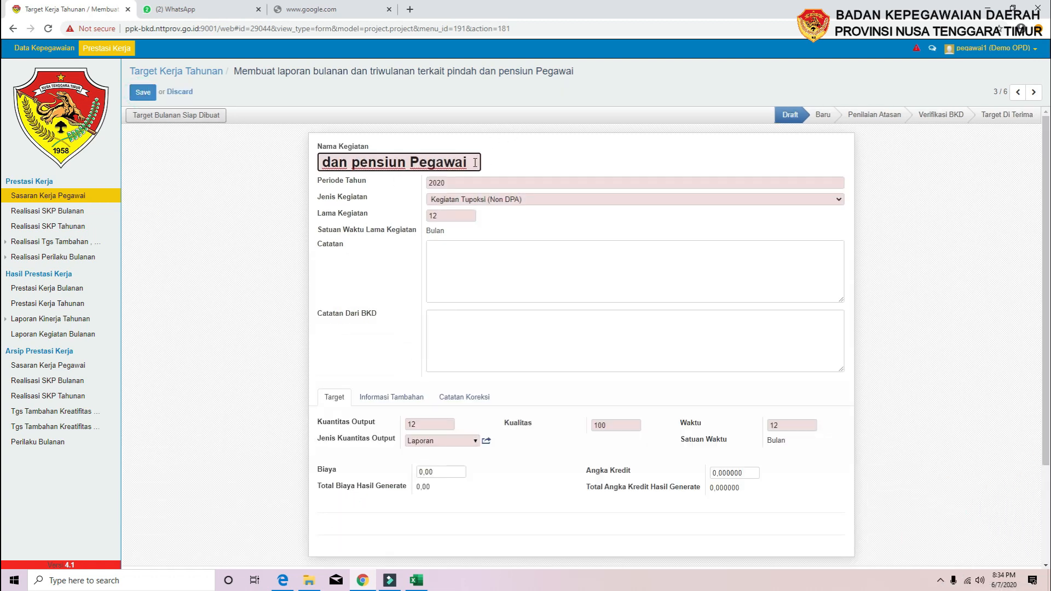
drag(478, 160, 73, 161)
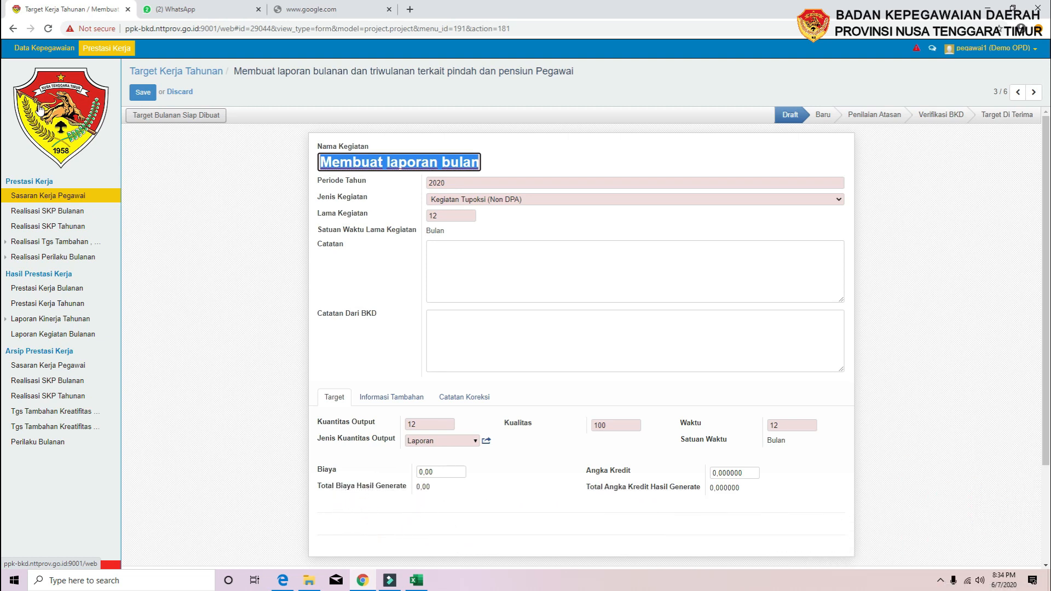
text(M)
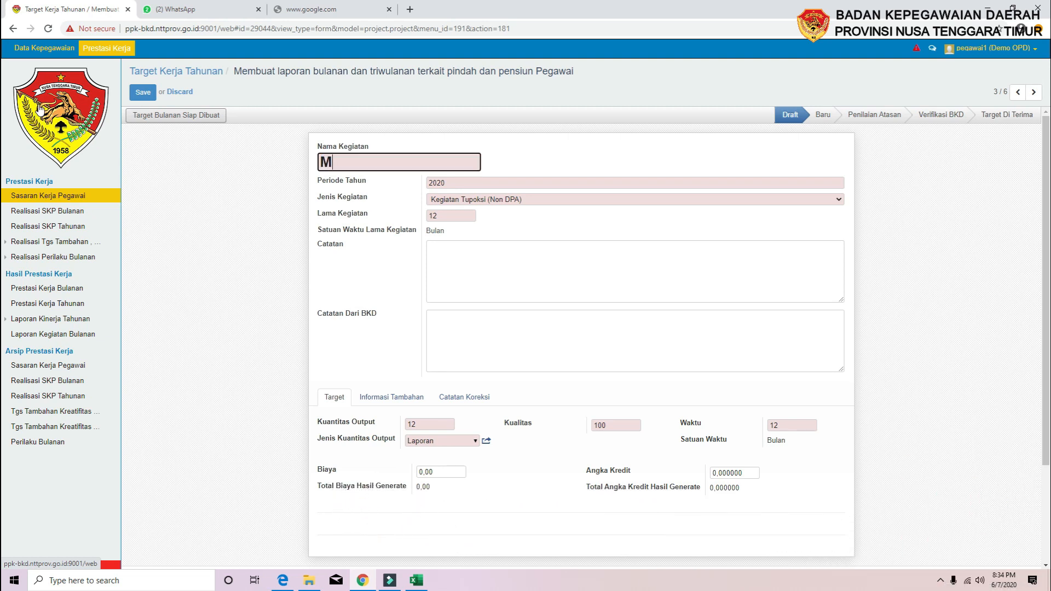
text(erapikan lemari)
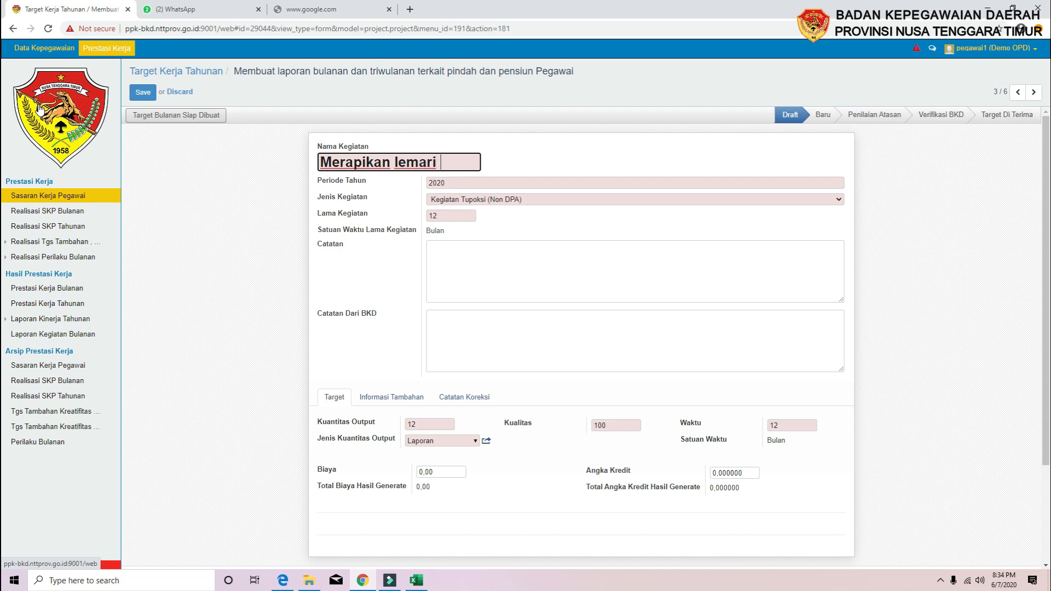
text(p)
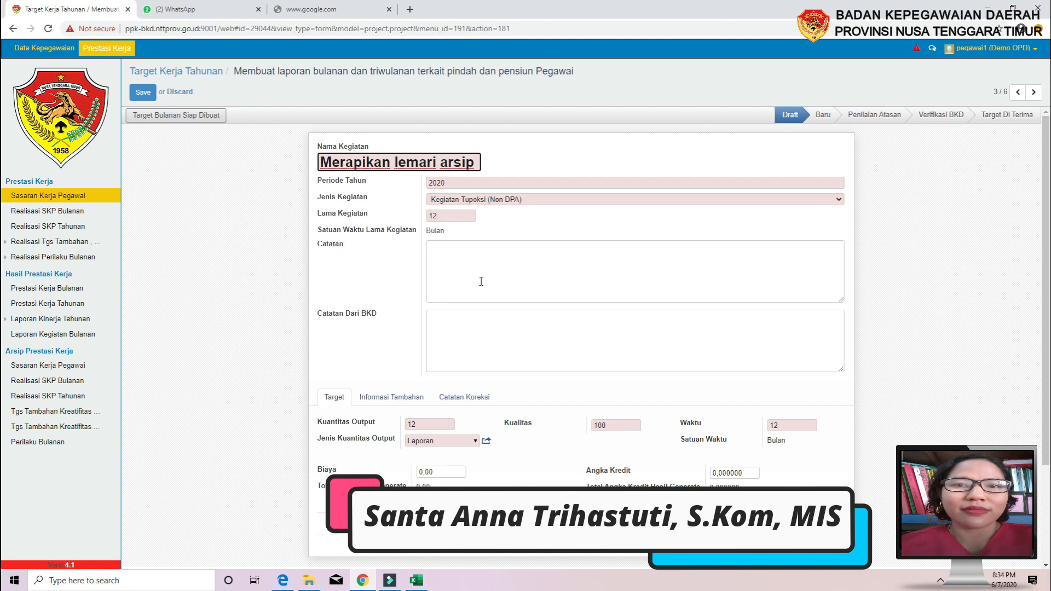
Change the target's output from 12 Laporan to 4 KALI
scroll(481, 282, down, 2)
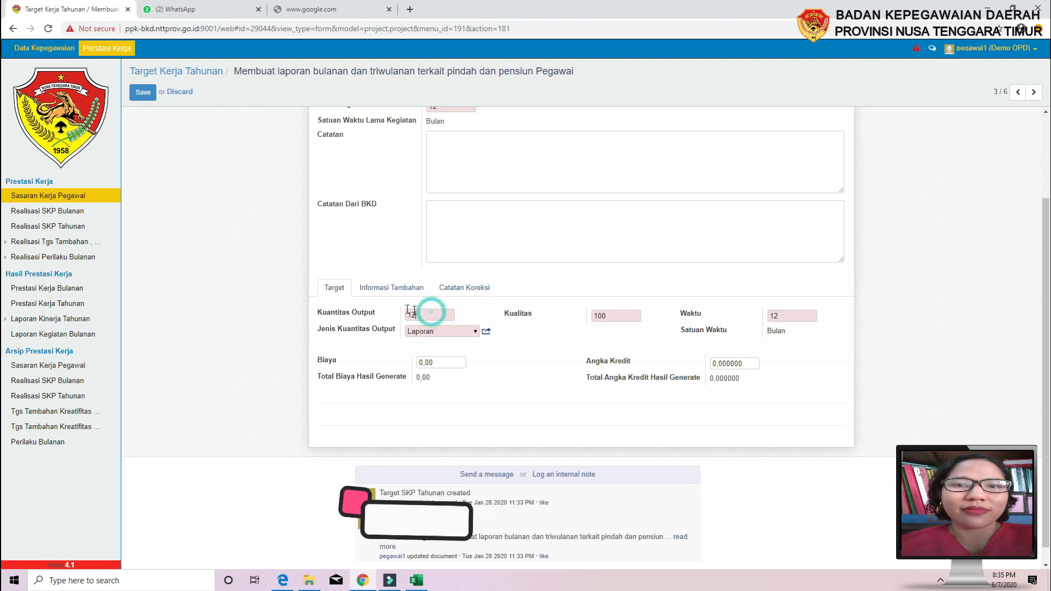
double_click(432, 313)
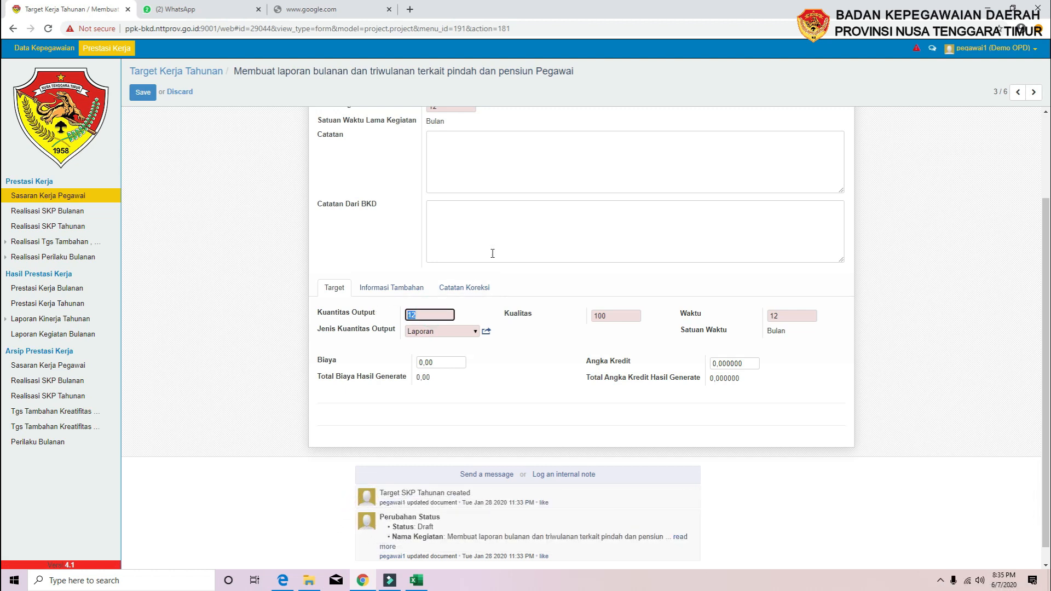
scroll(496, 250, up, 2)
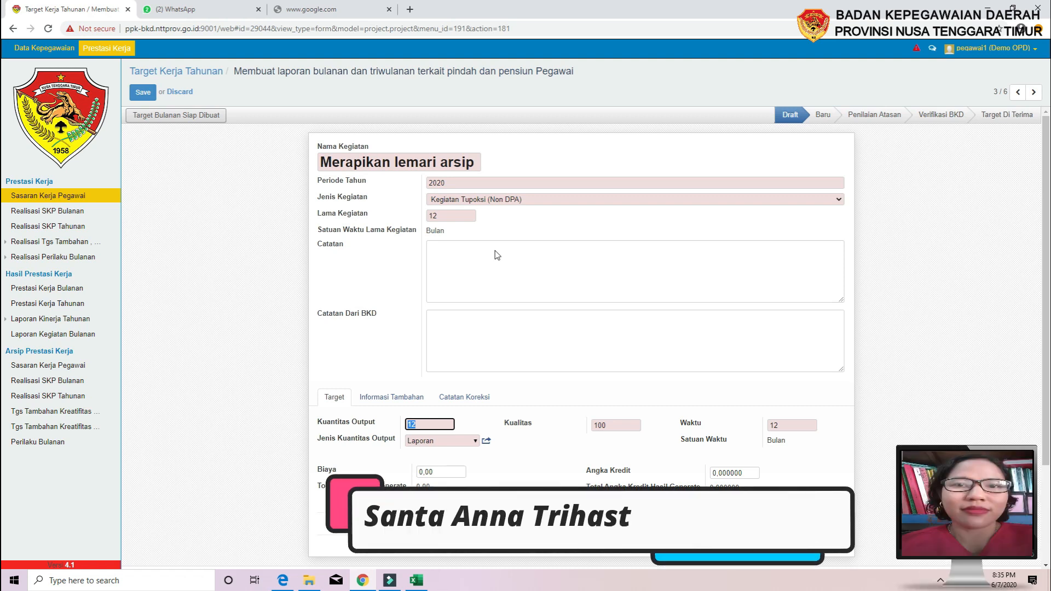
text(4)
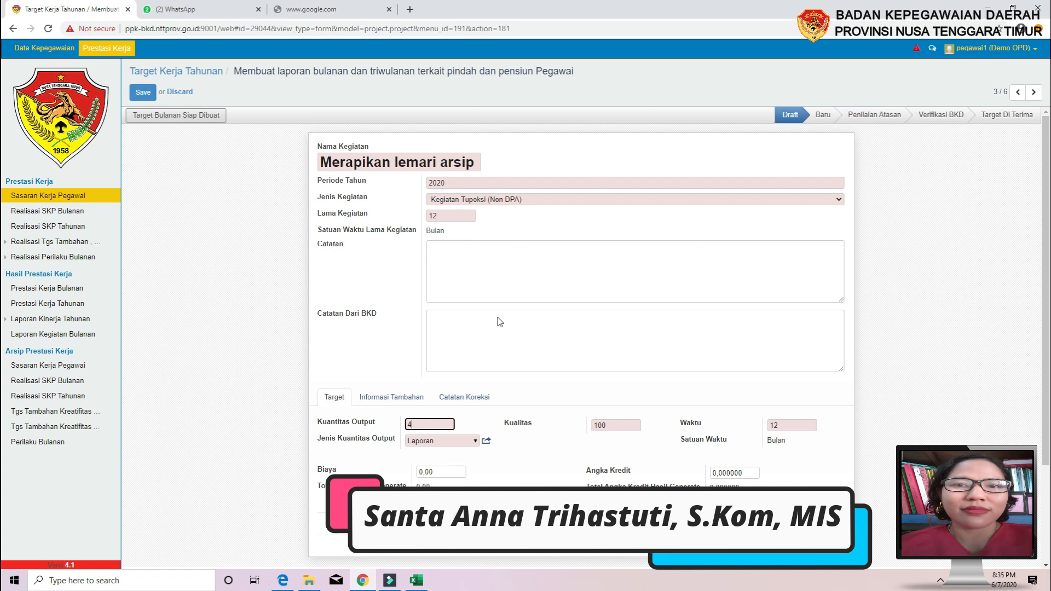
click(457, 440)
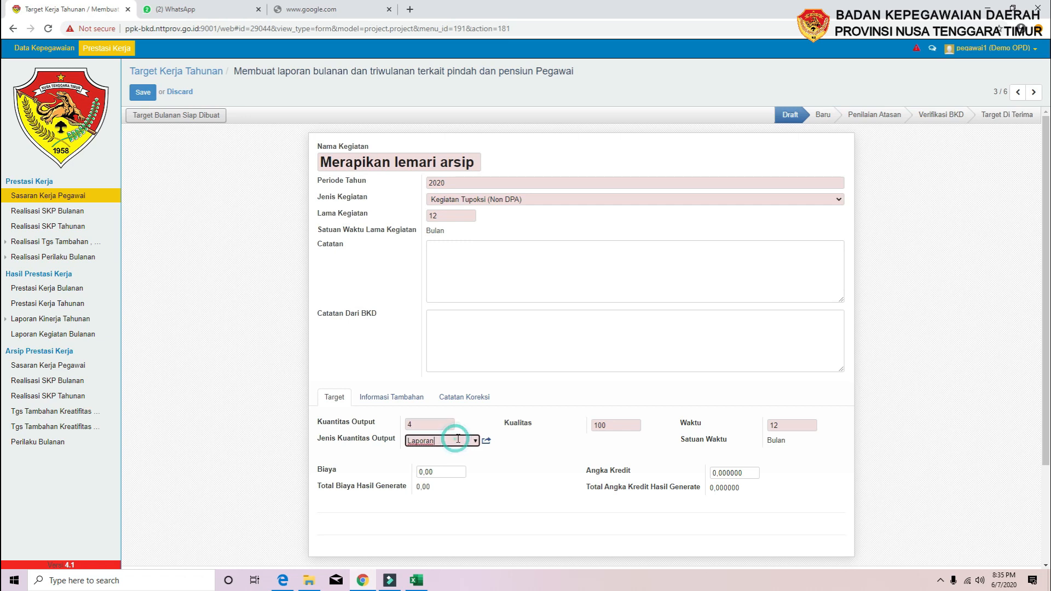
text(k)
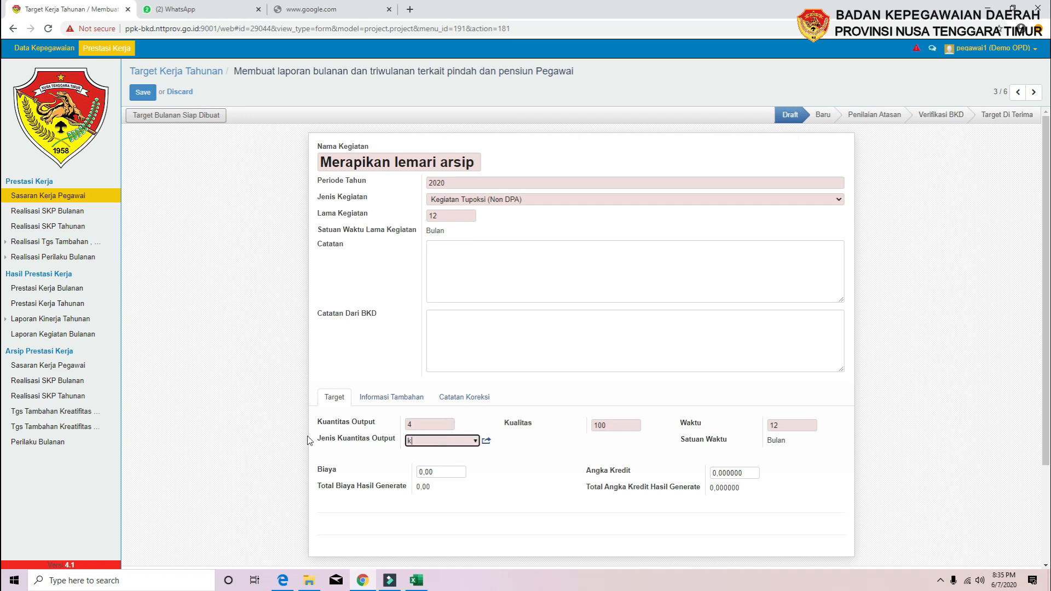
text(egia)
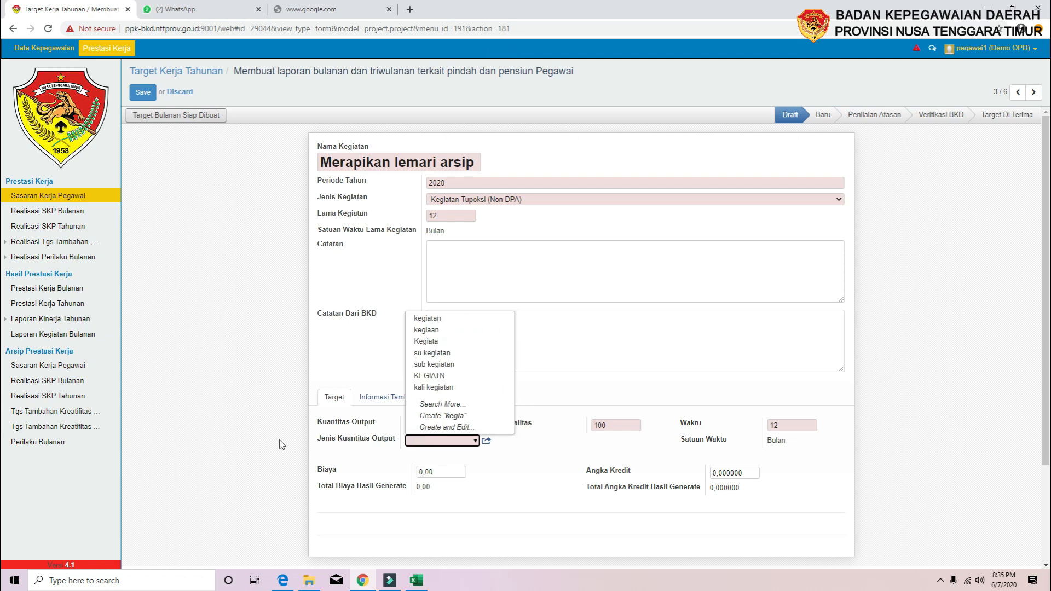
text(ka)
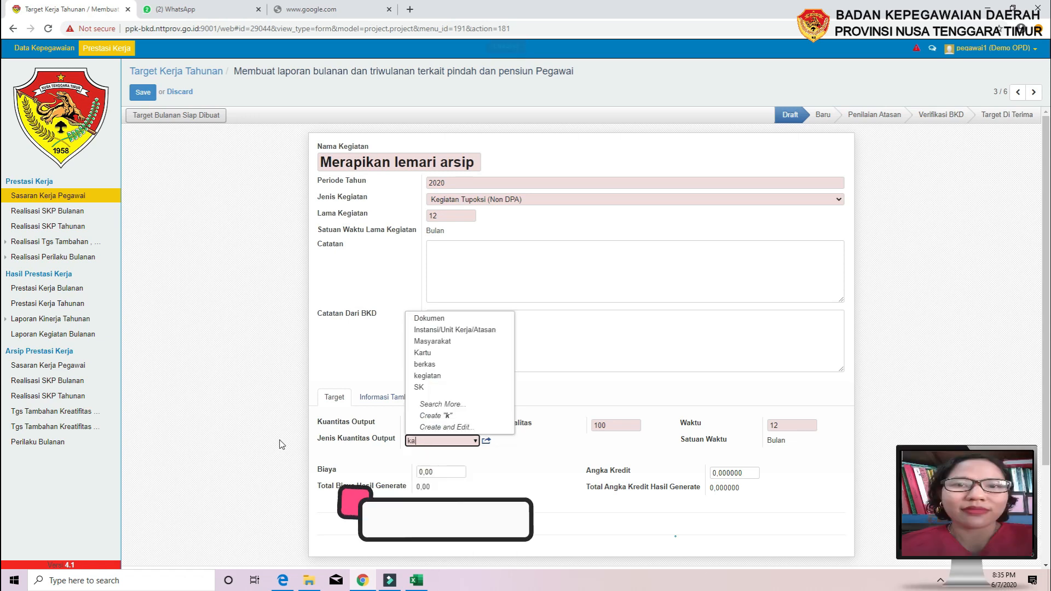
text(li)
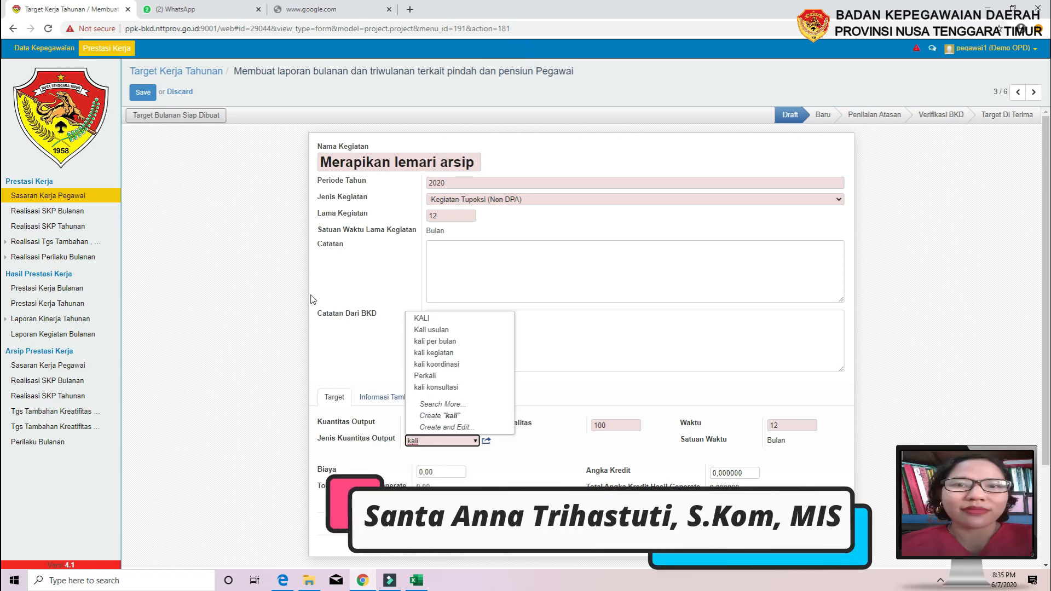
click(422, 318)
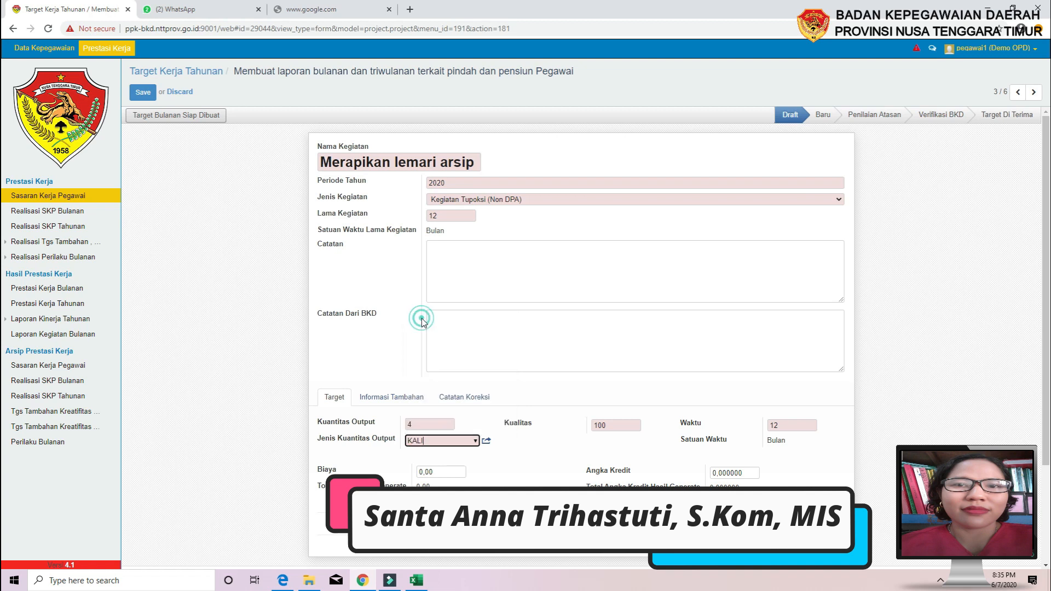
Move the annual target to the Baru stage and generate its twelve monthly target rows
click(176, 115)
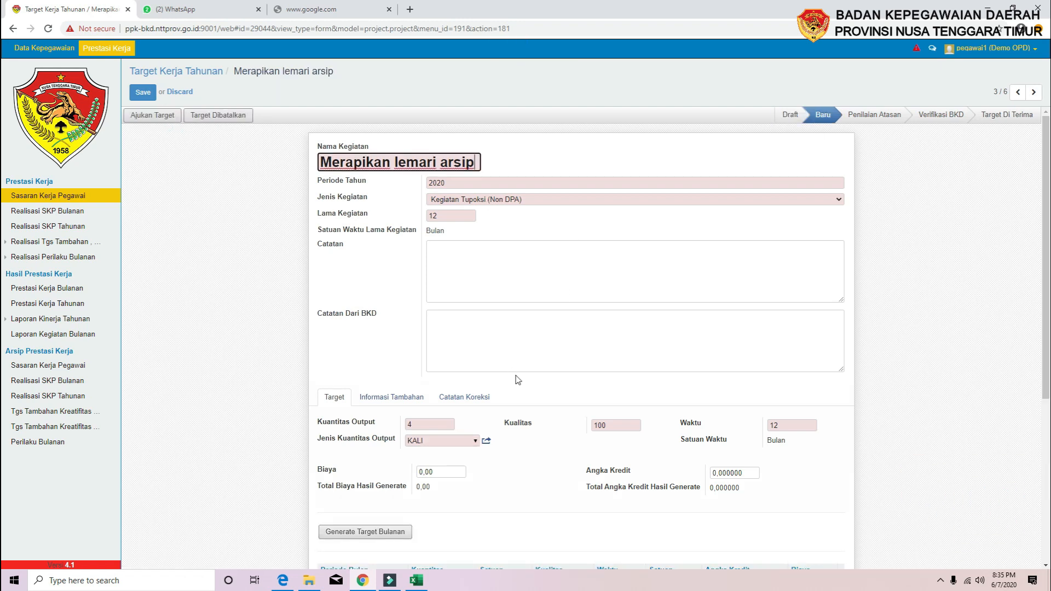
scroll(518, 379, down, 3)
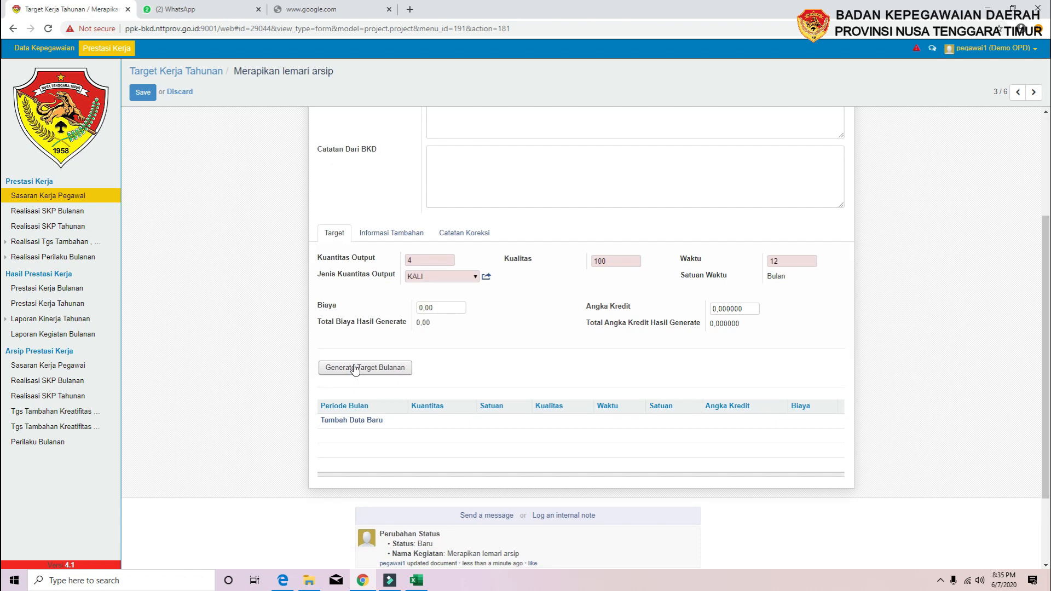
click(355, 369)
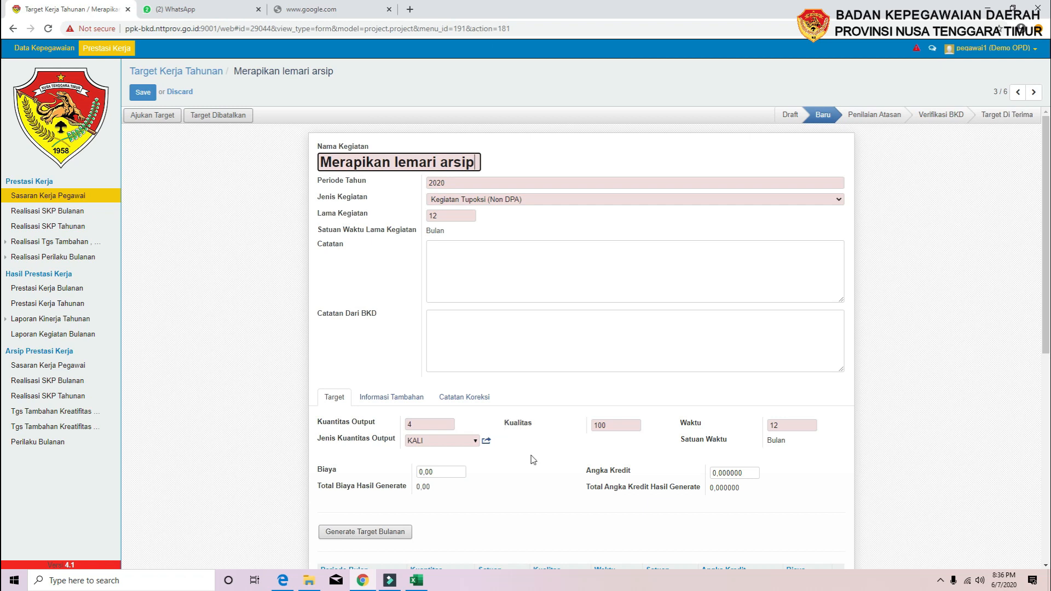
scroll(519, 483, down, 2)
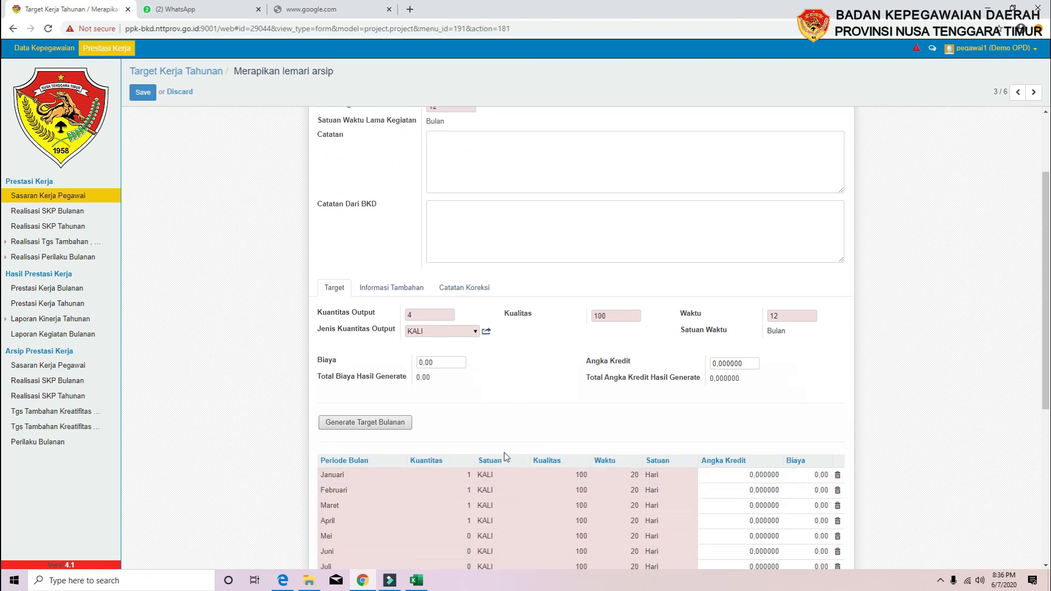
scroll(506, 456, down, 1)
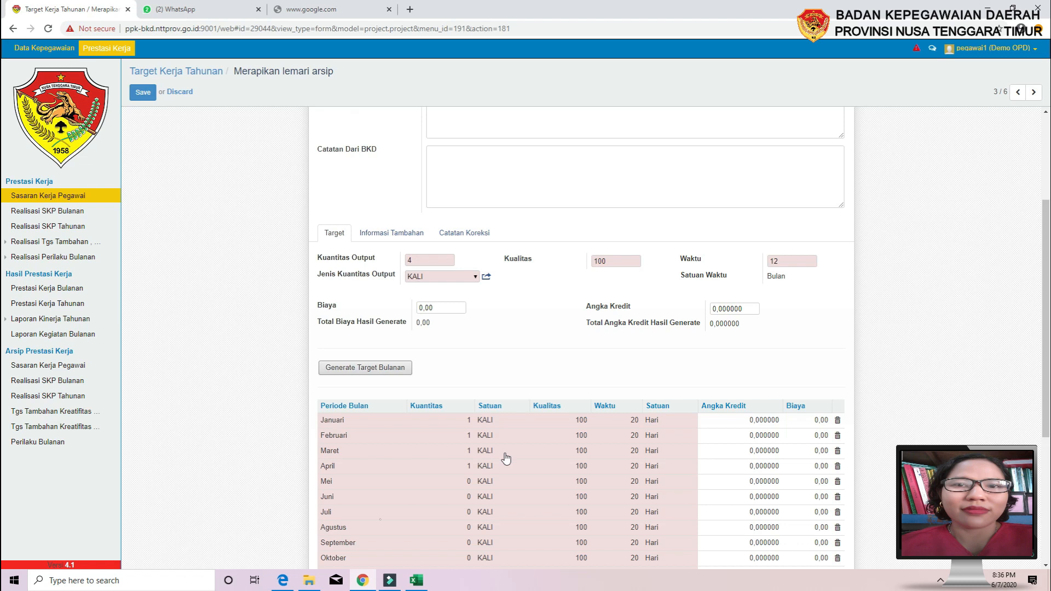
scroll(507, 459, down, 1)
scroll(506, 458, down, 1)
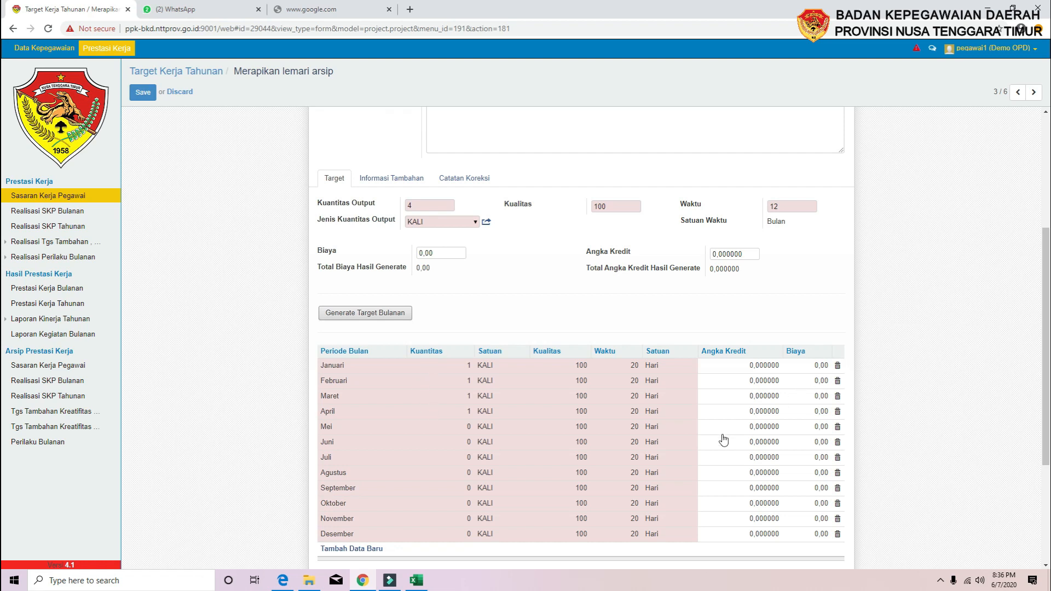
Delete the Januari, Februari, April, Mei, Juli, Agustus and September monthly rows
click(838, 366)
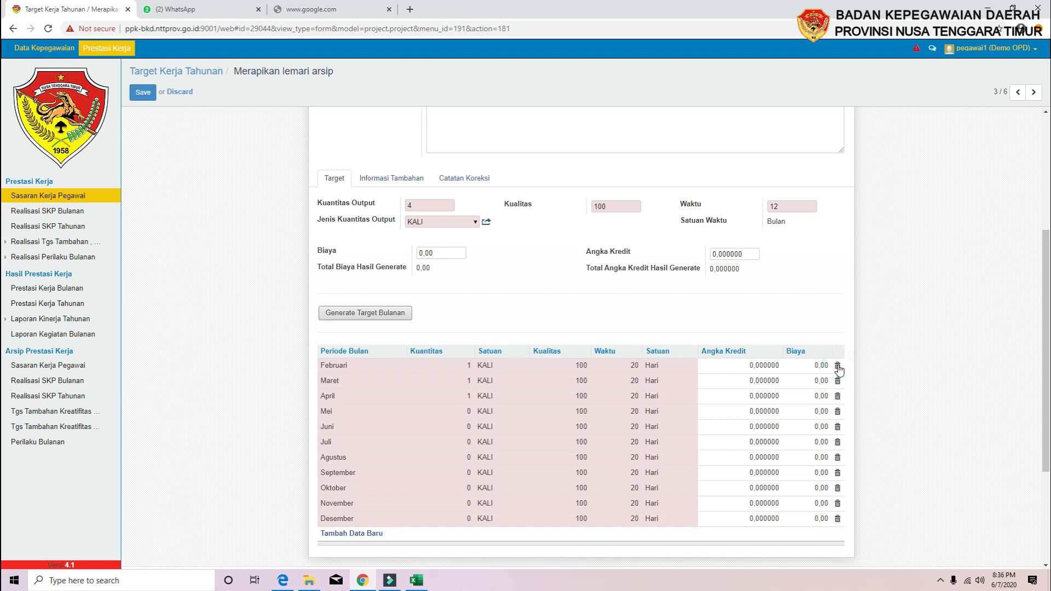
click(838, 366)
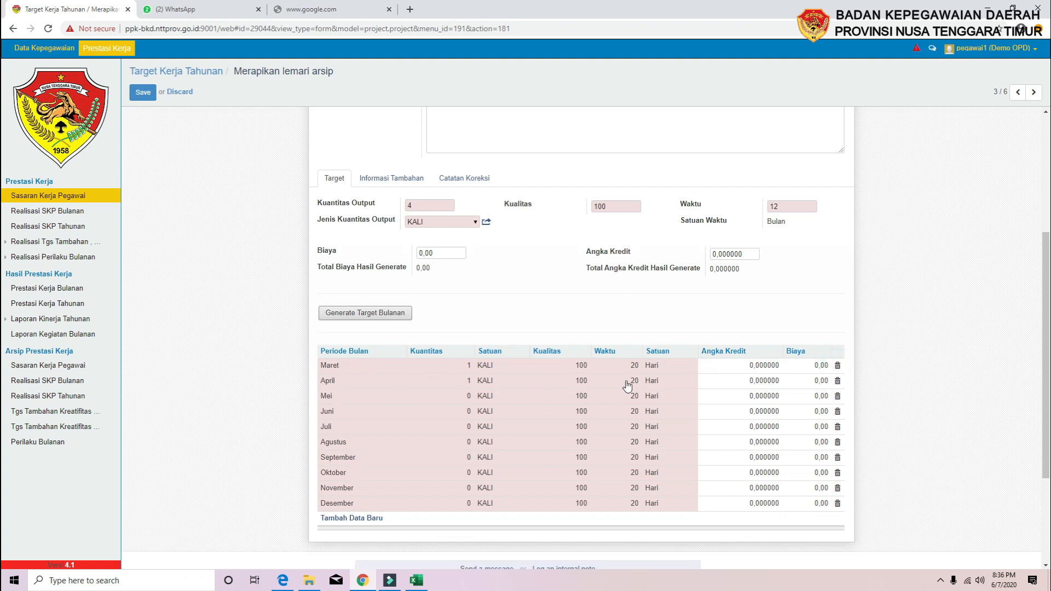
click(838, 382)
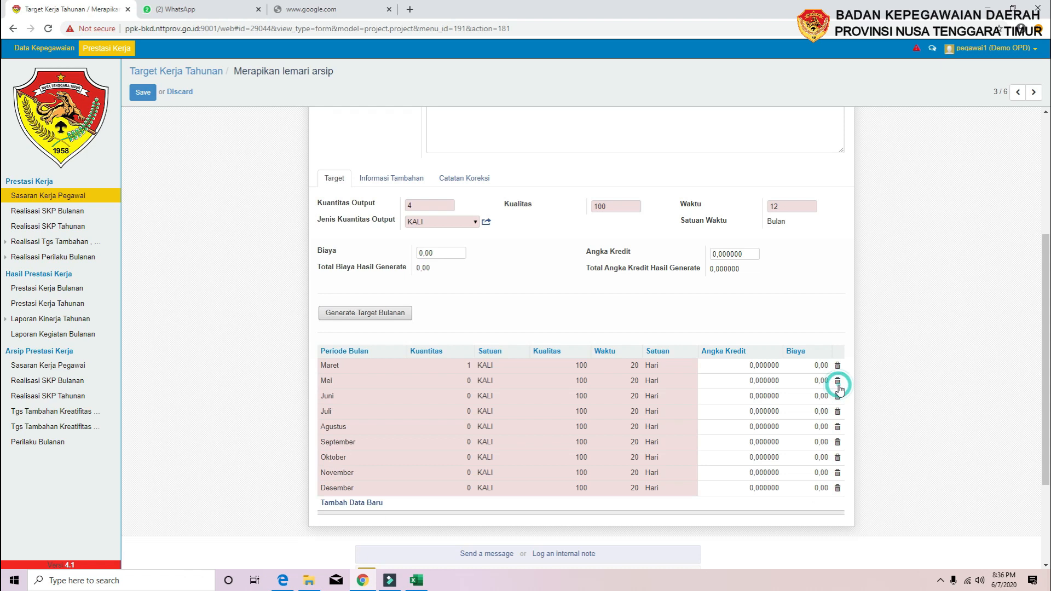
click(838, 382)
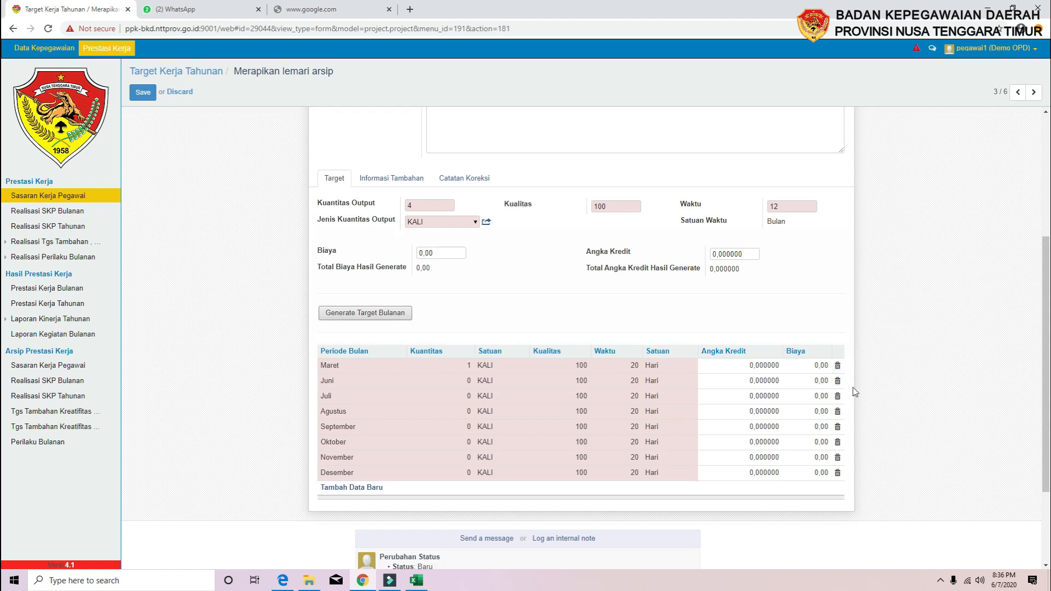
click(837, 395)
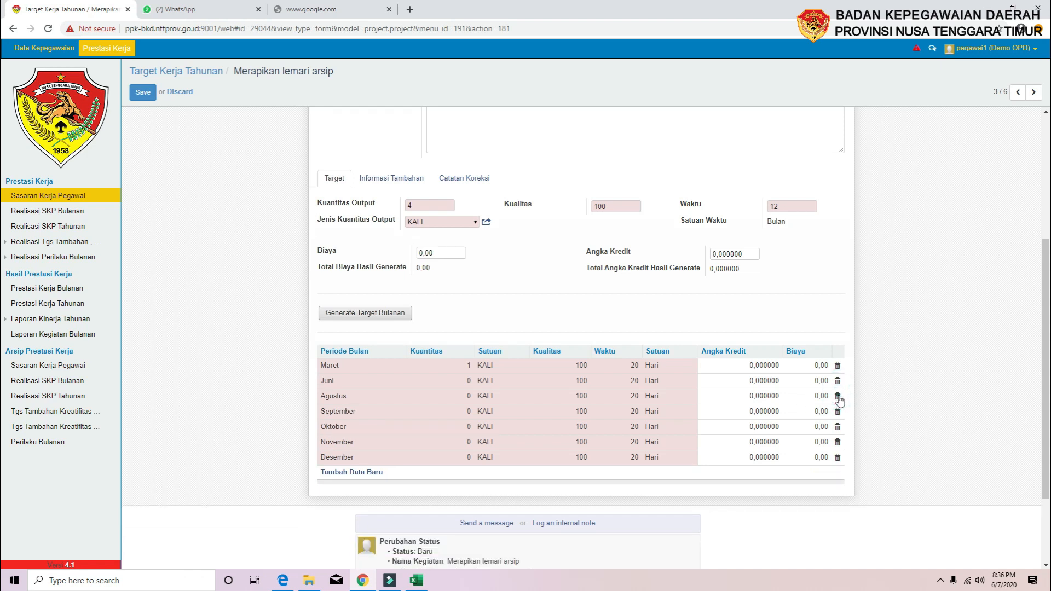
click(838, 396)
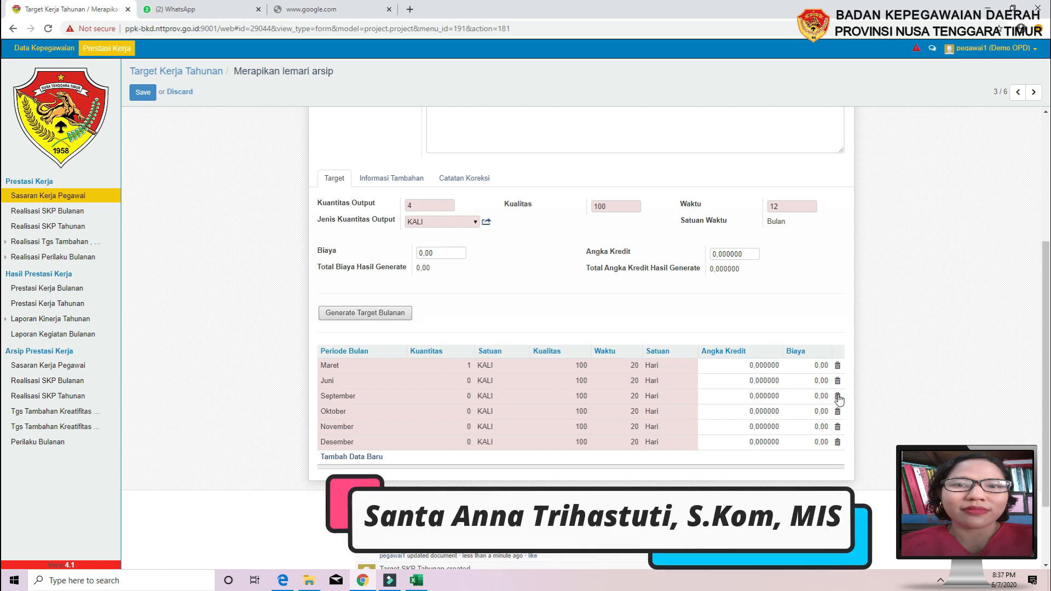
click(838, 396)
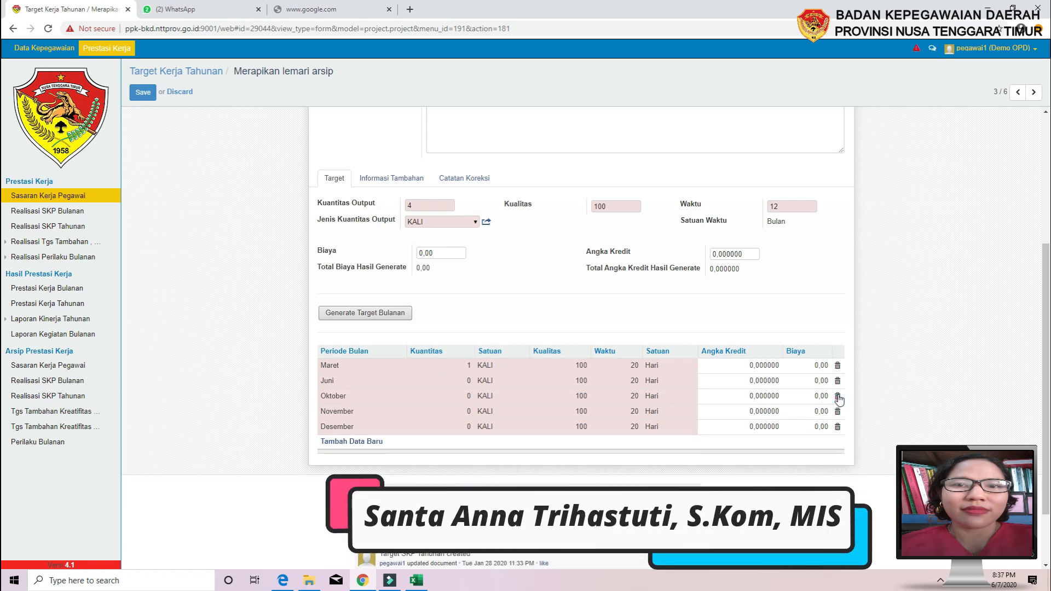
Change the Oktober row's month to September and delete the November row
click(364, 399)
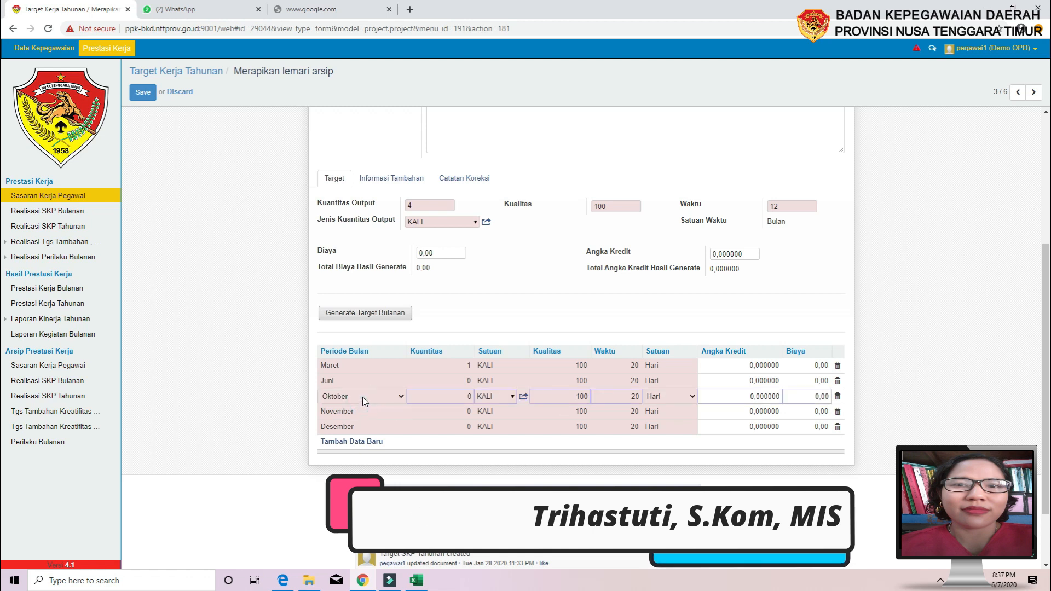
click(401, 397)
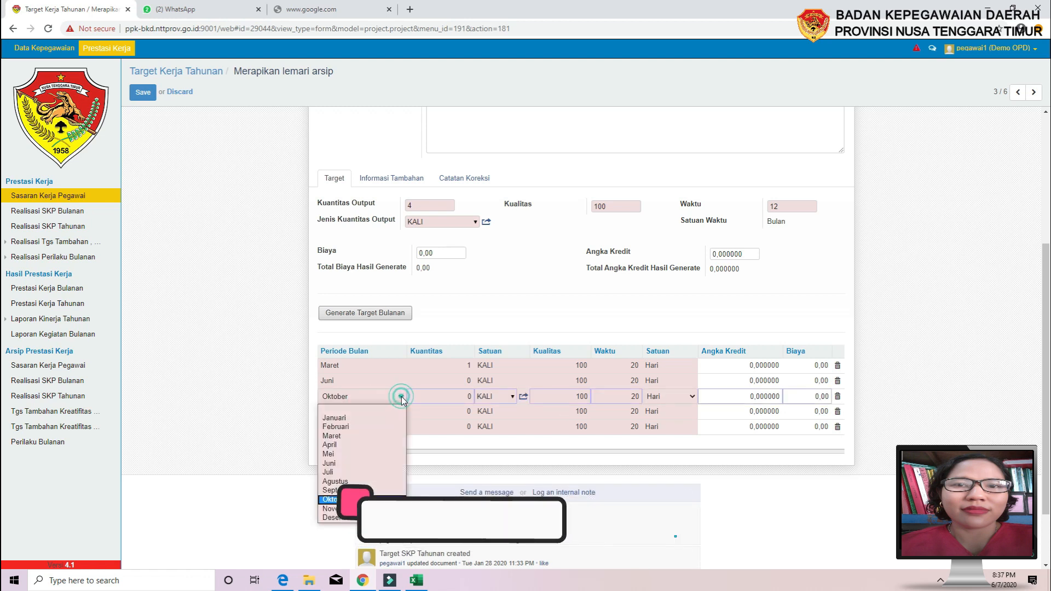
click(330, 490)
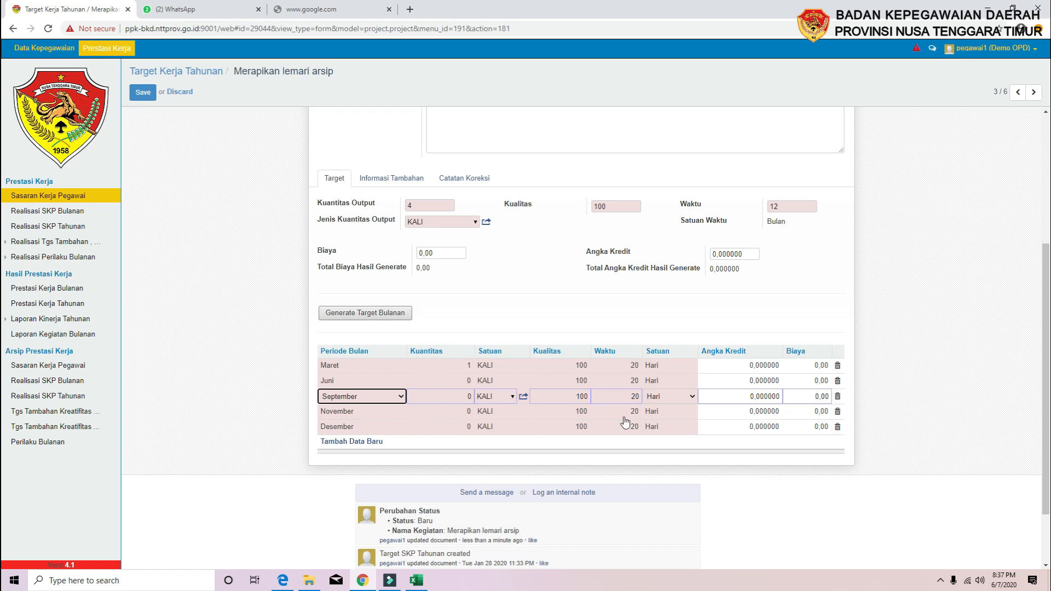
click(371, 410)
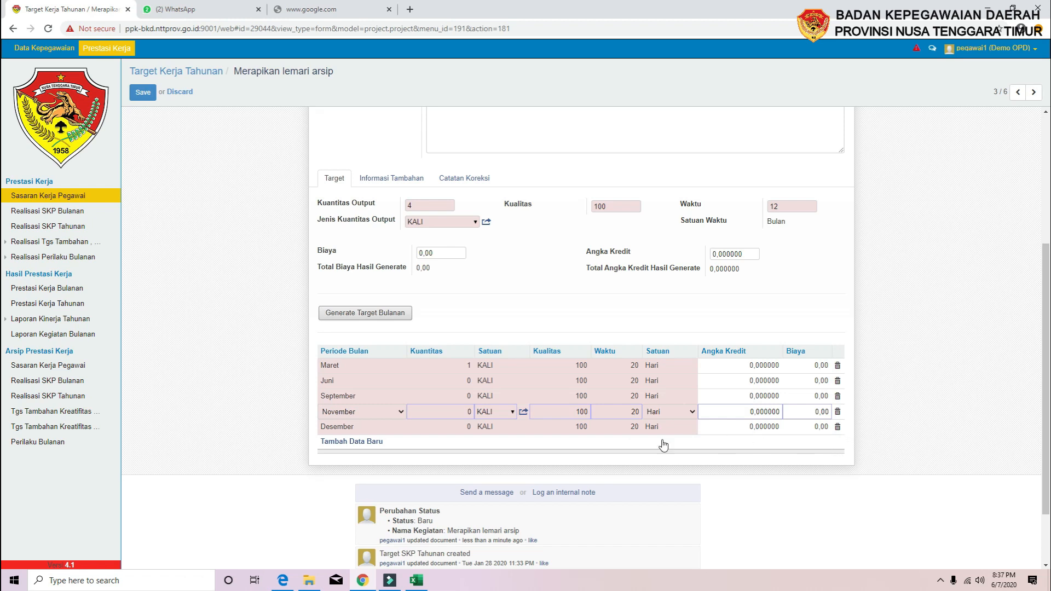
click(838, 412)
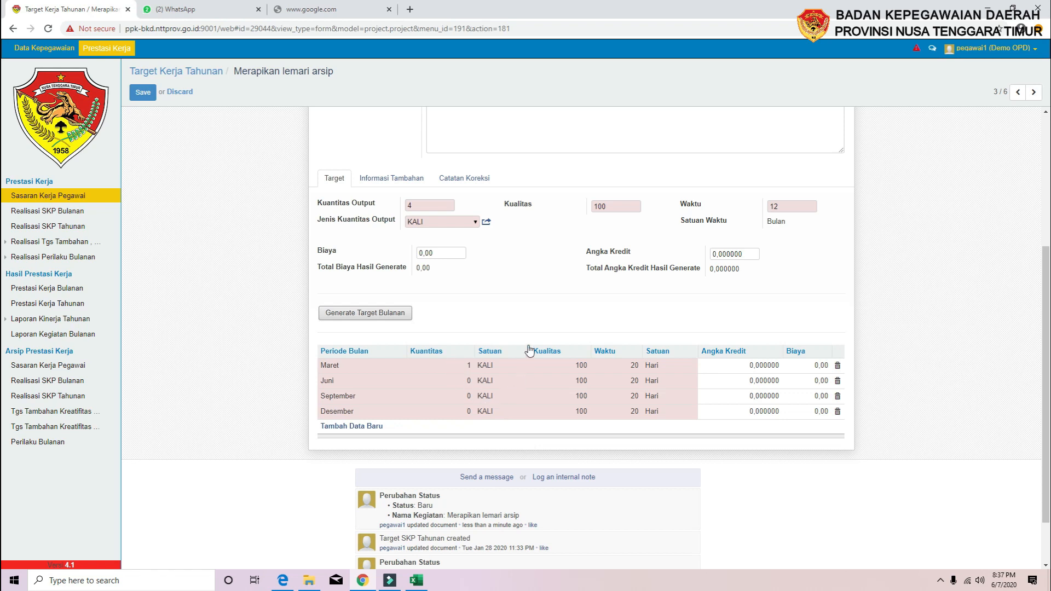
click(454, 370)
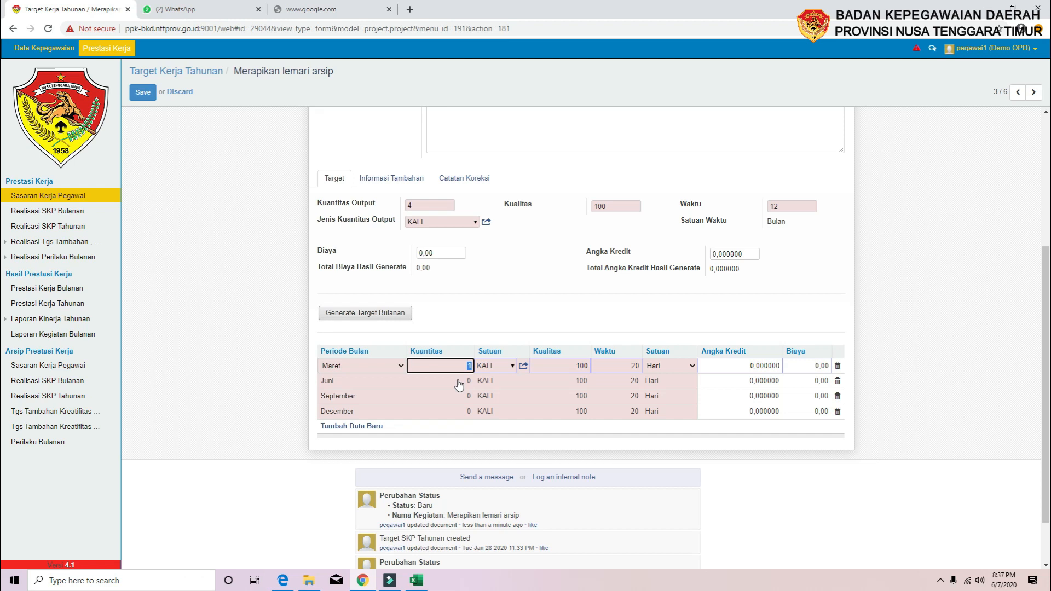
click(459, 382)
click(458, 399)
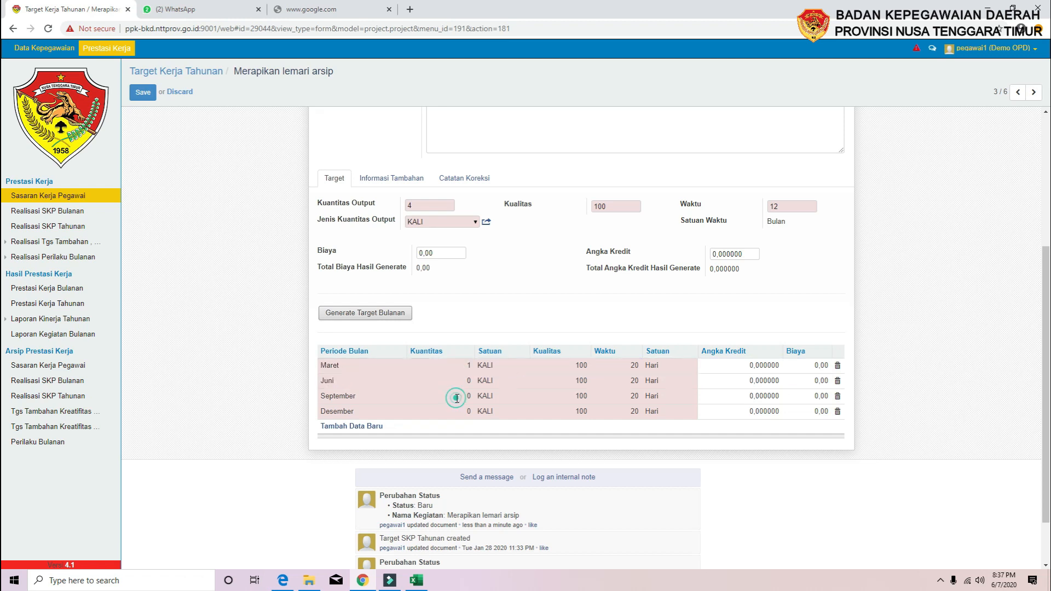
click(455, 414)
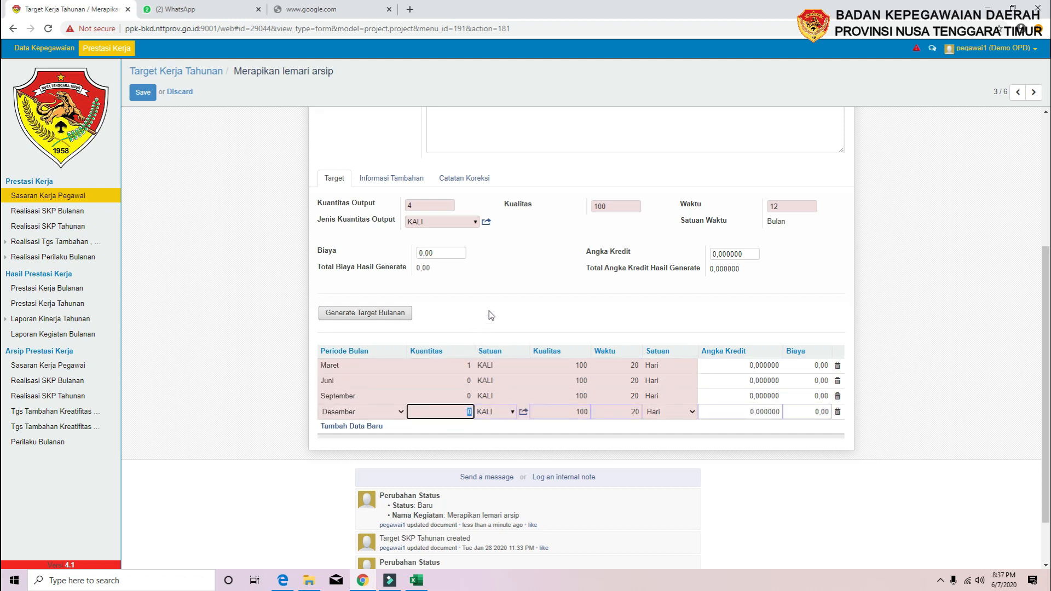
click(225, 417)
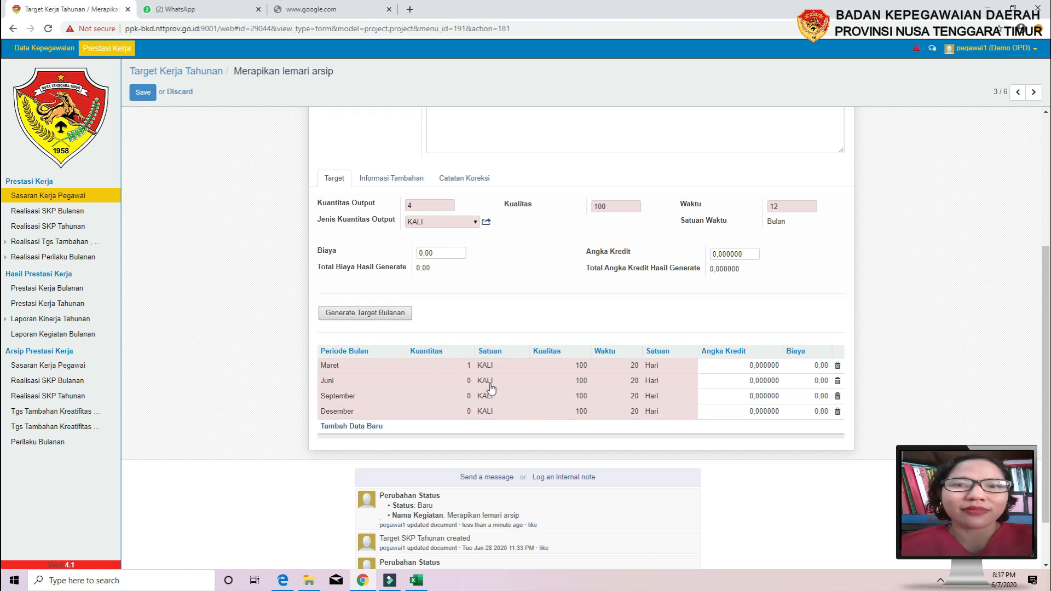
scroll(496, 389, up, 4)
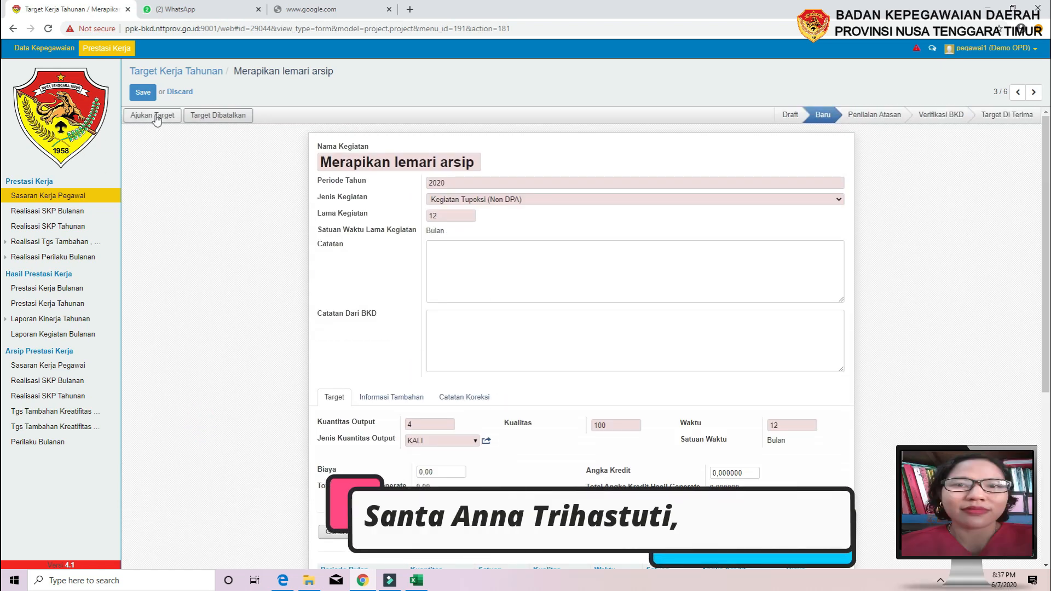
scroll(361, 363, down, 2)
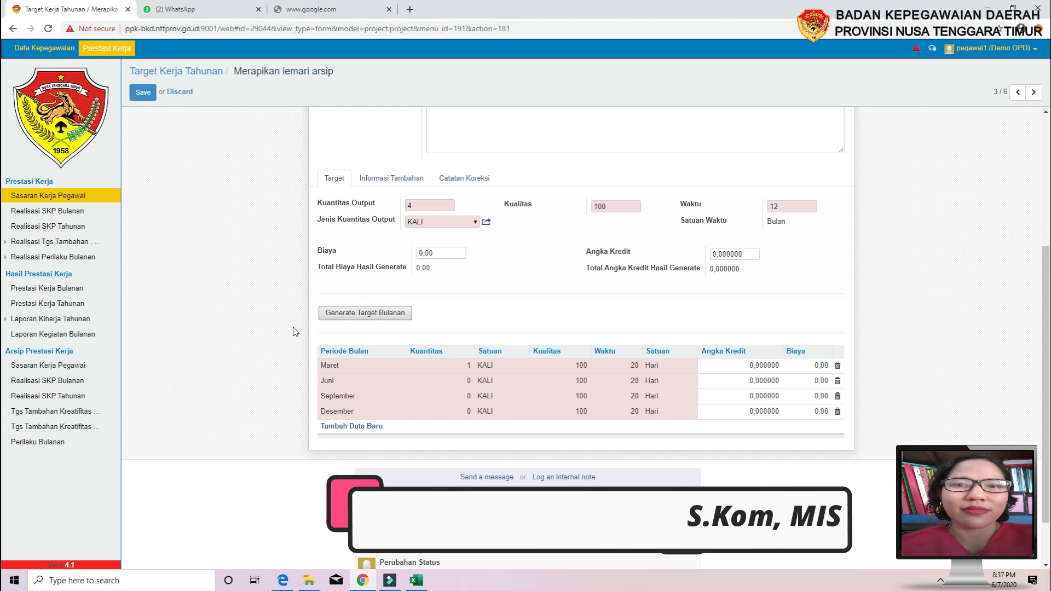
scroll(153, 143, up, 4)
click(156, 116)
click(339, 110)
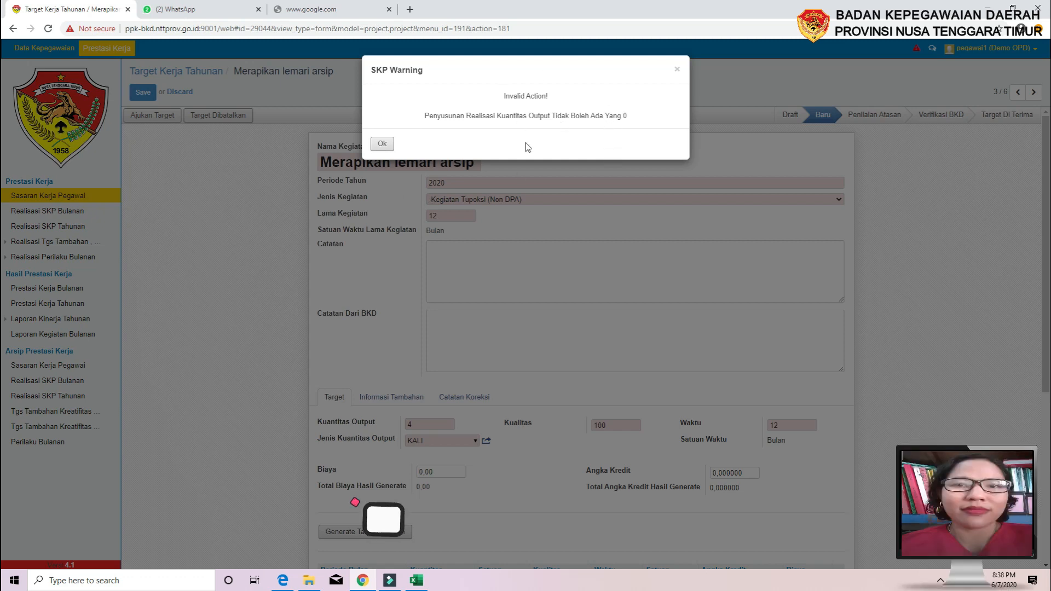
click(383, 145)
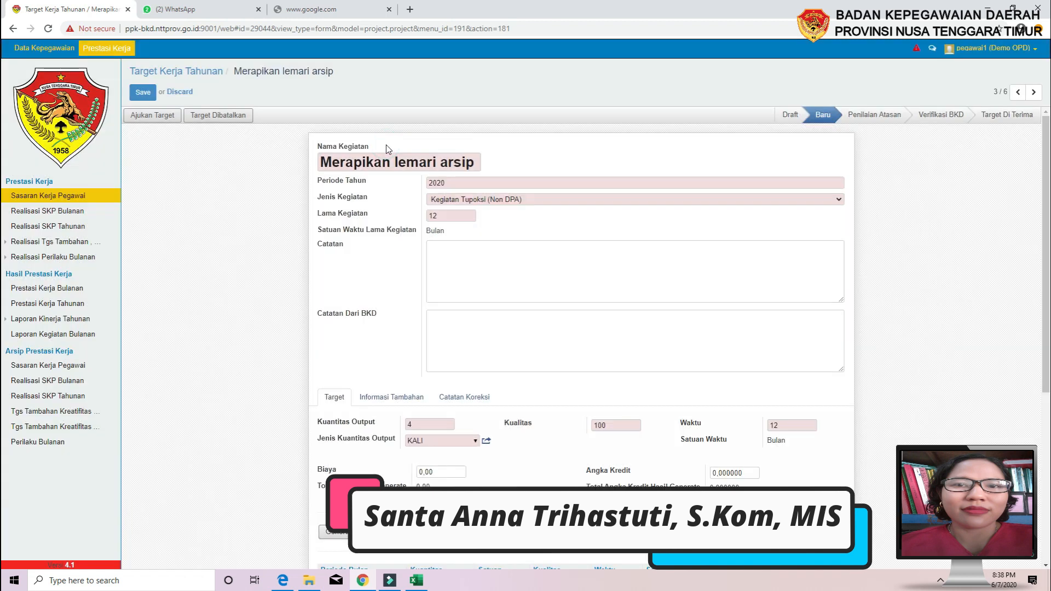
Enter a quantity of 1 for the Juni, September and Desember monthly rows
scroll(383, 376, down, 5)
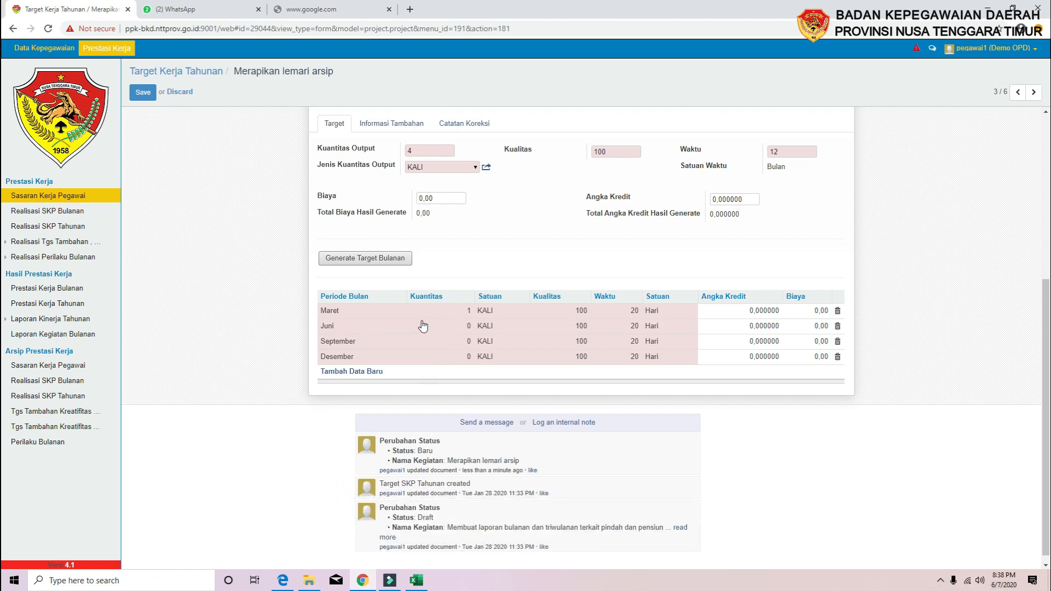
click(465, 327)
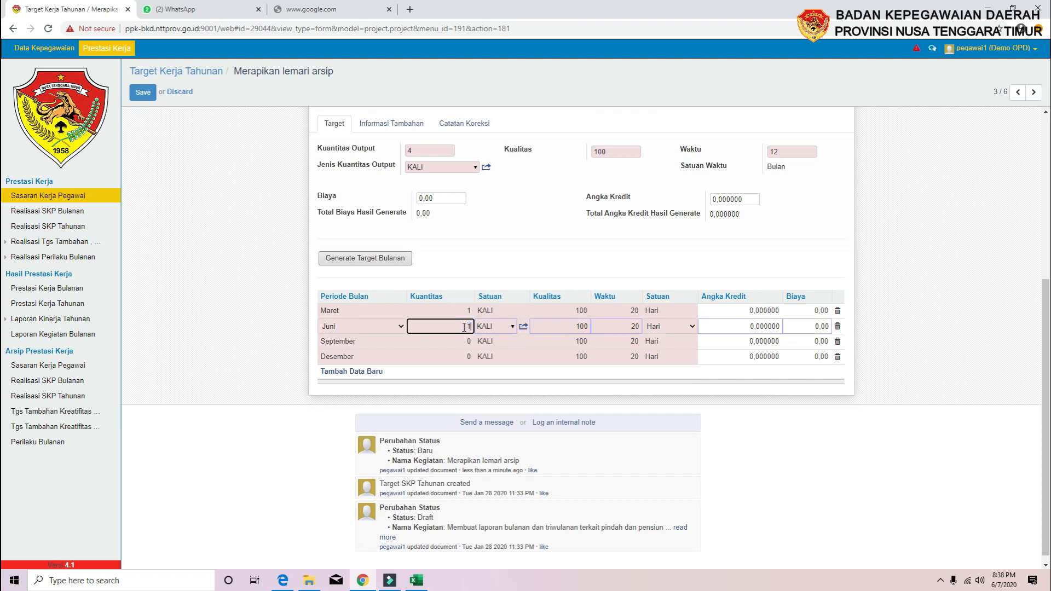
text(1)
click(466, 342)
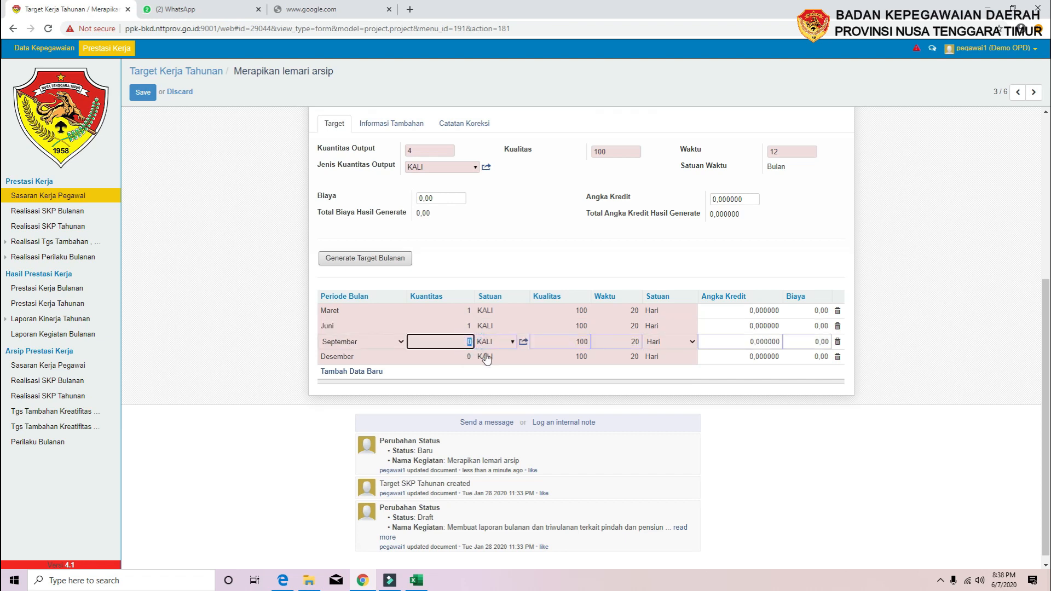
click(470, 357)
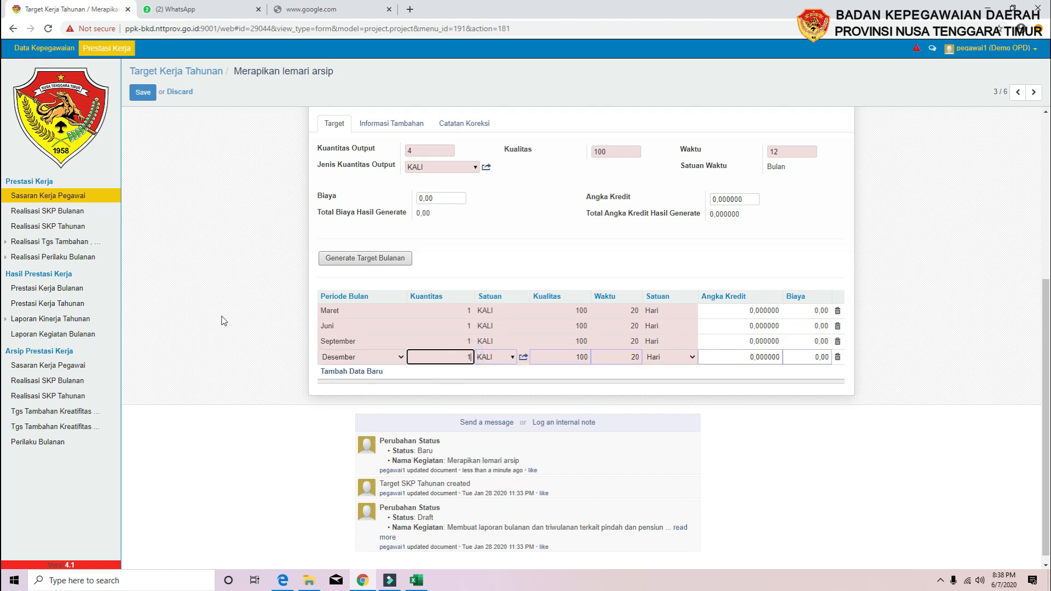
click(485, 266)
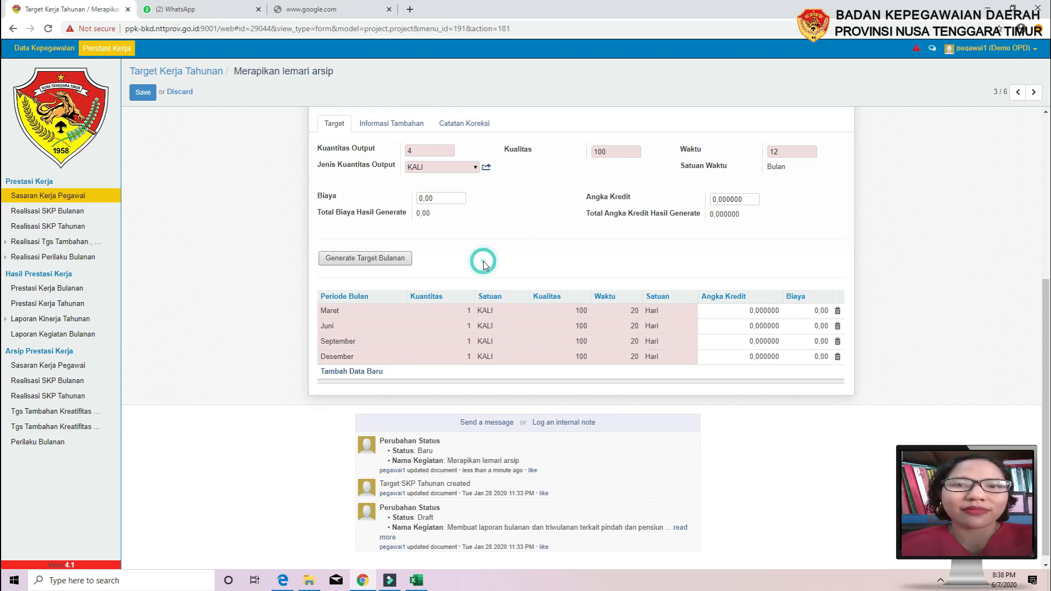
scroll(366, 373, up, 2)
scroll(366, 374, down, 1)
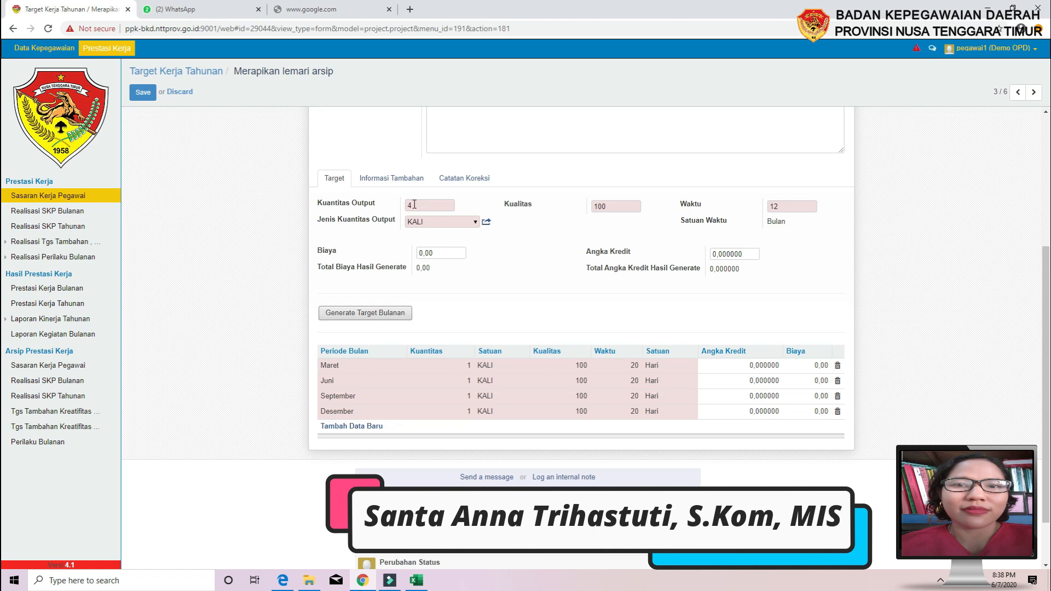
scroll(241, 389, up, 3)
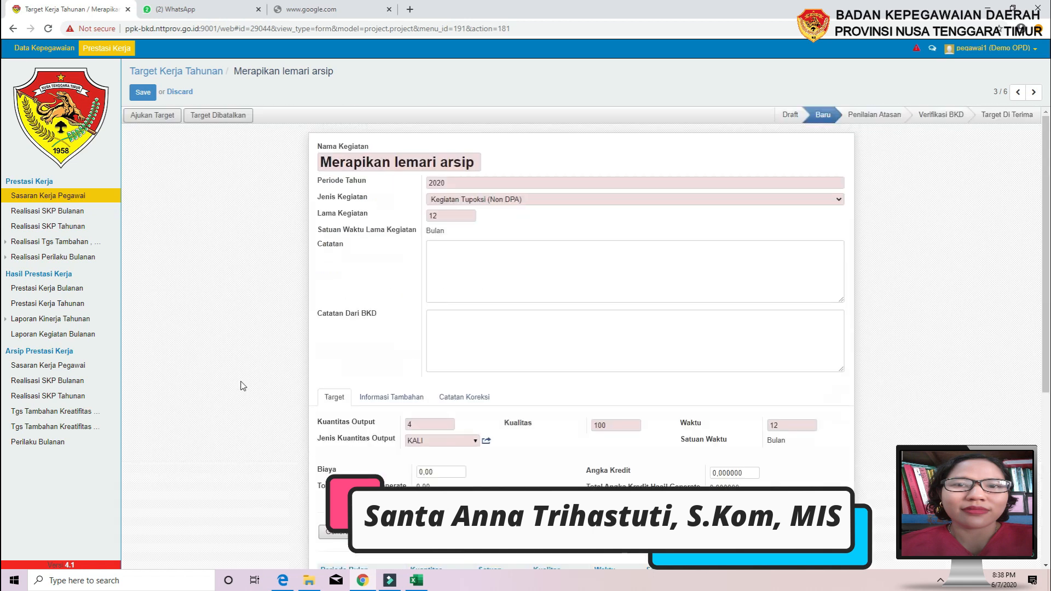
Submit Merapikan lemari arsip with Ajukan Target, confirm, and review its Kuantitas Output of 4
click(151, 118)
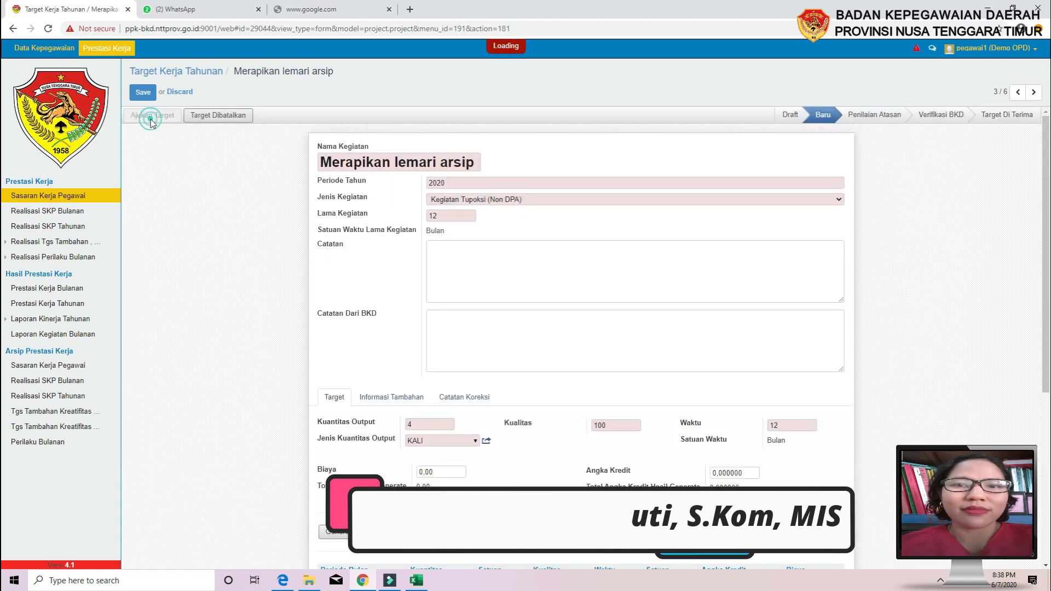
click(338, 110)
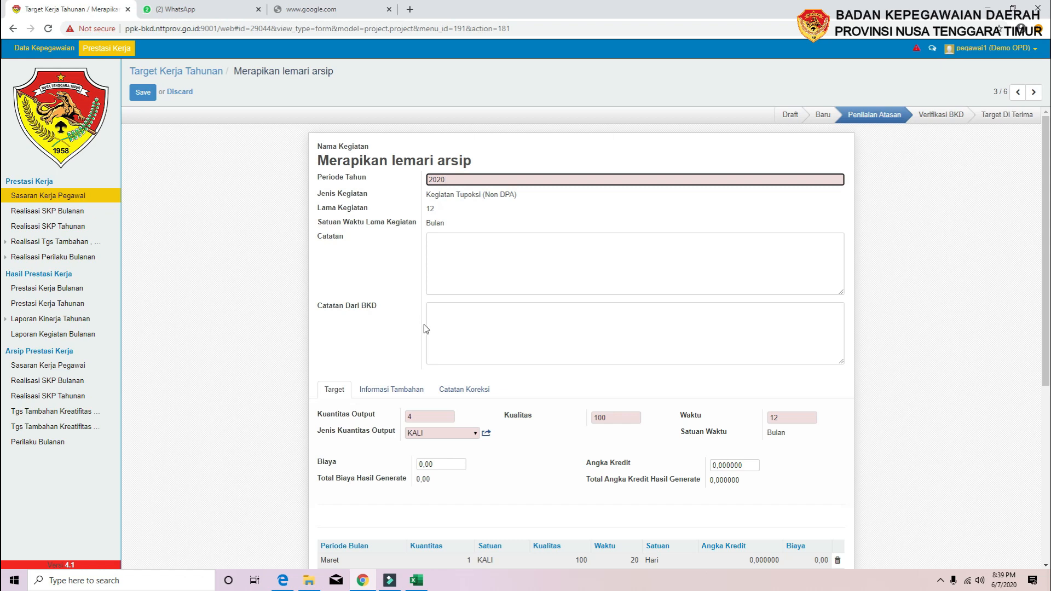
click(415, 419)
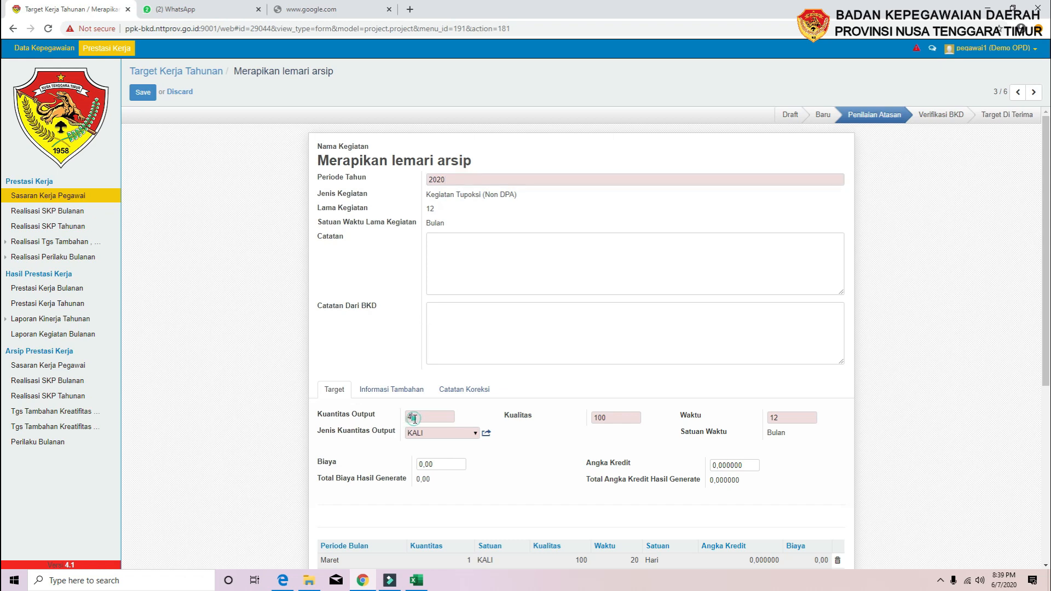
scroll(449, 354, down, 3)
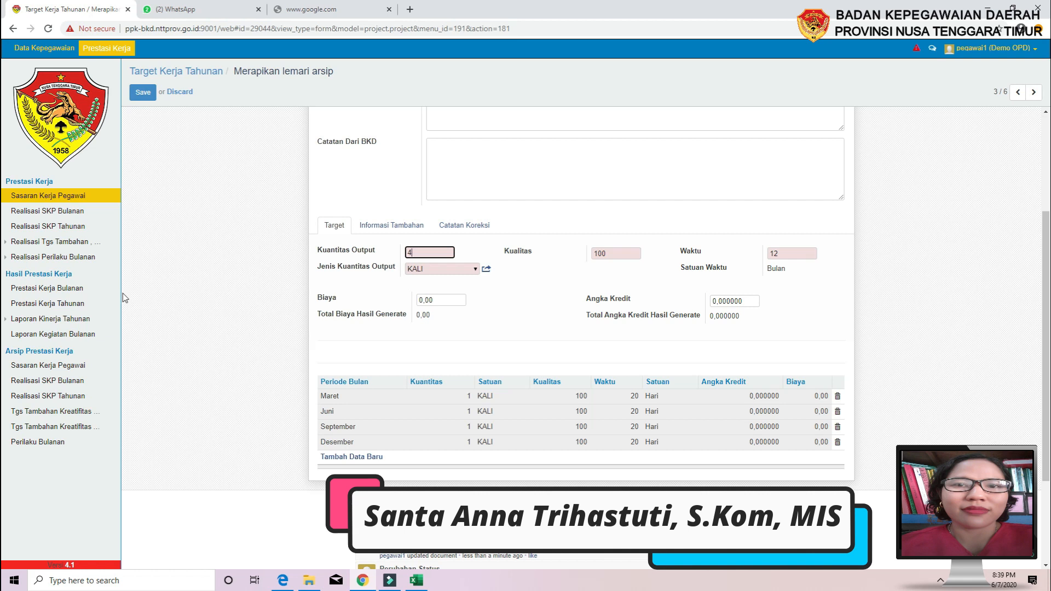
scroll(125, 294, up, 2)
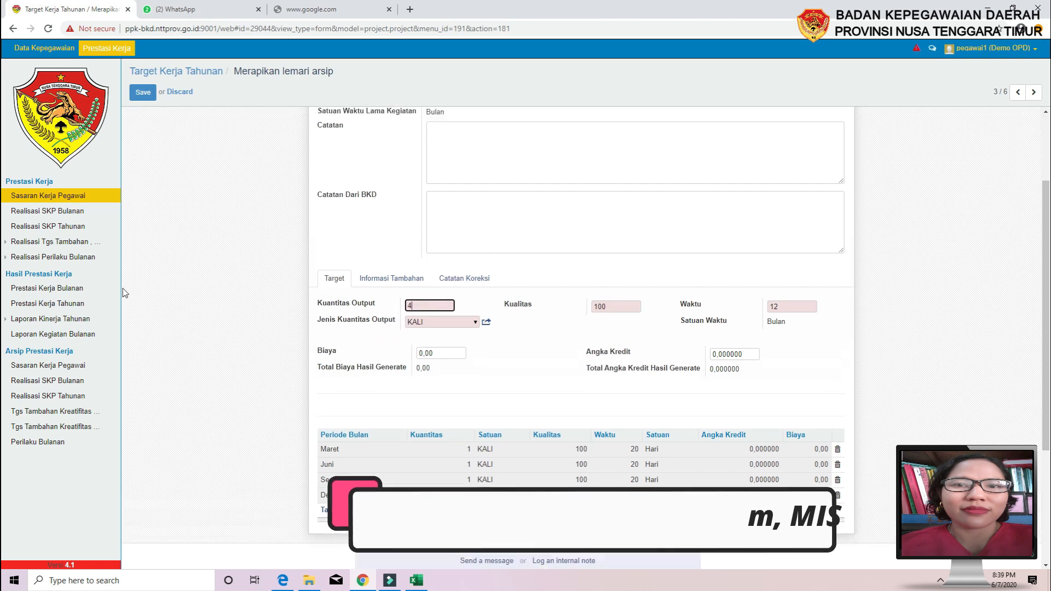
scroll(125, 294, up, 1)
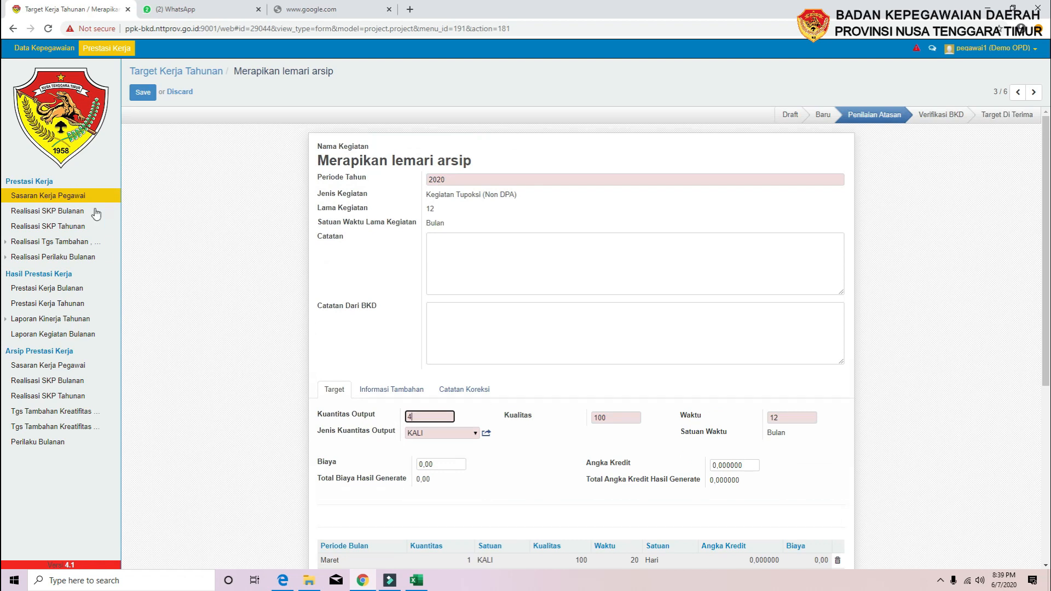
Open Sasaran Kerja Pegawai, view the Draft report target, then return to Target Kerja Tahunan
click(62, 197)
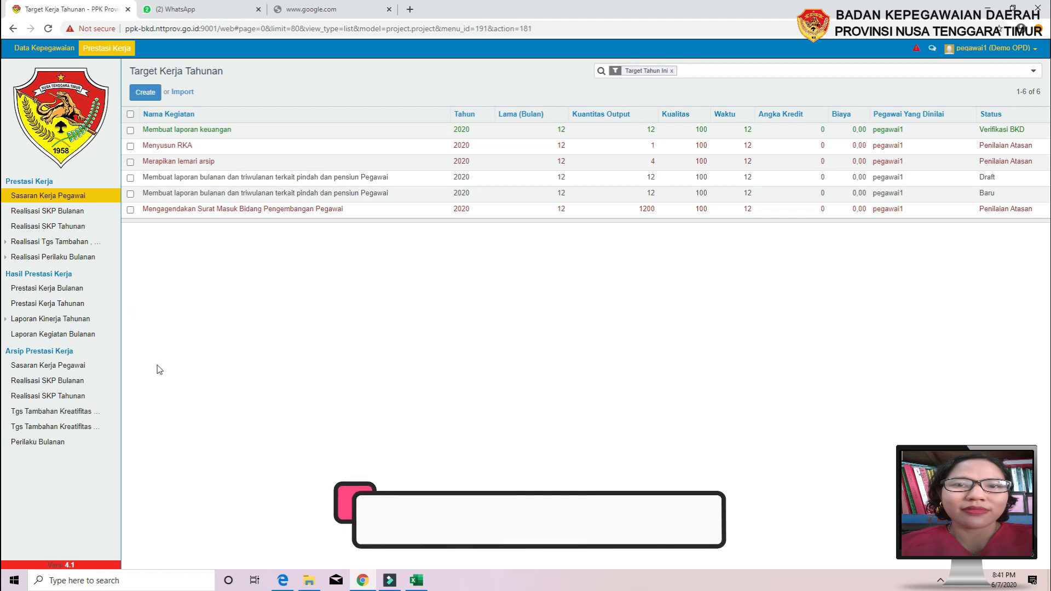
click(182, 184)
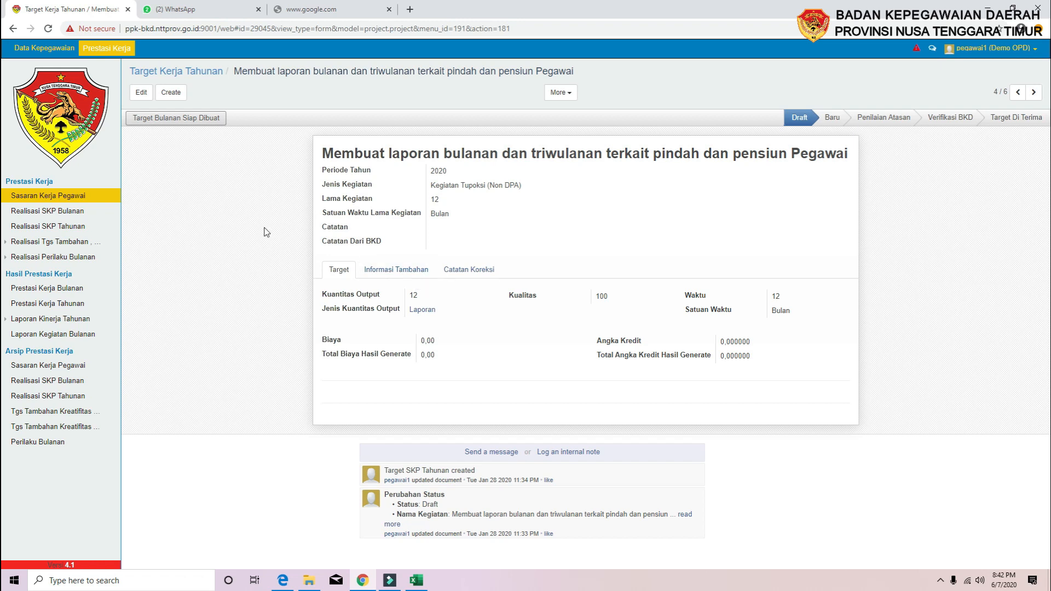
click(147, 72)
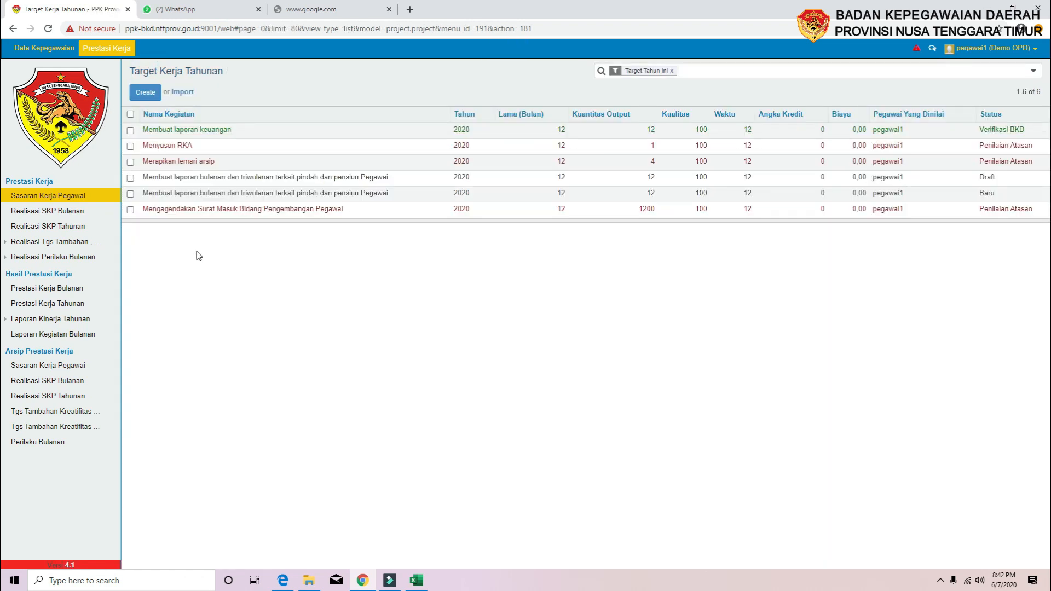